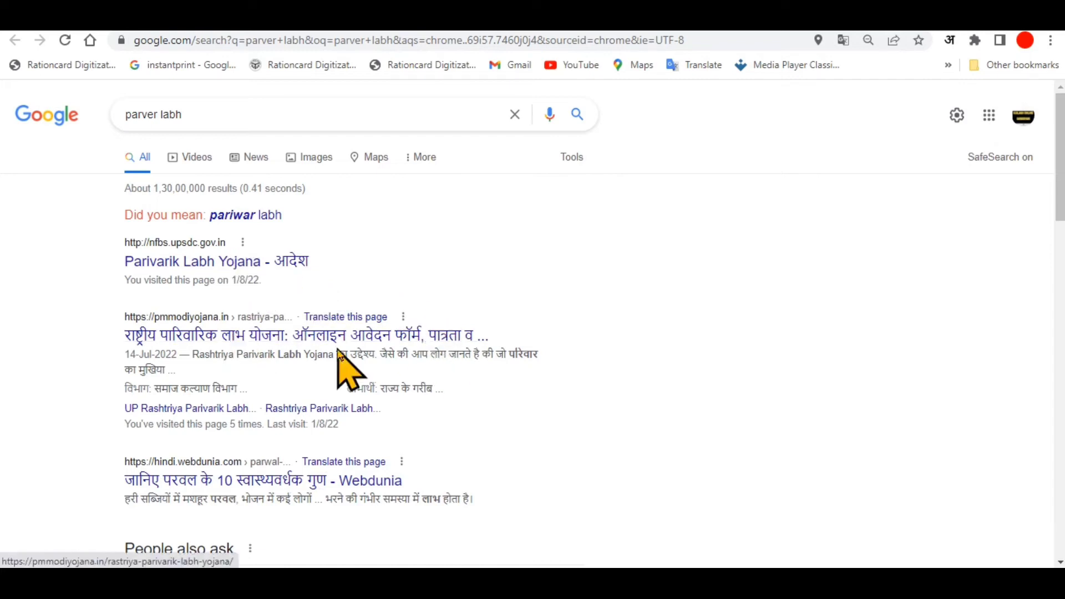
Go from the Parivarik Labh Yojana search result to the portal's नया पंजीकरण form
click(248, 270)
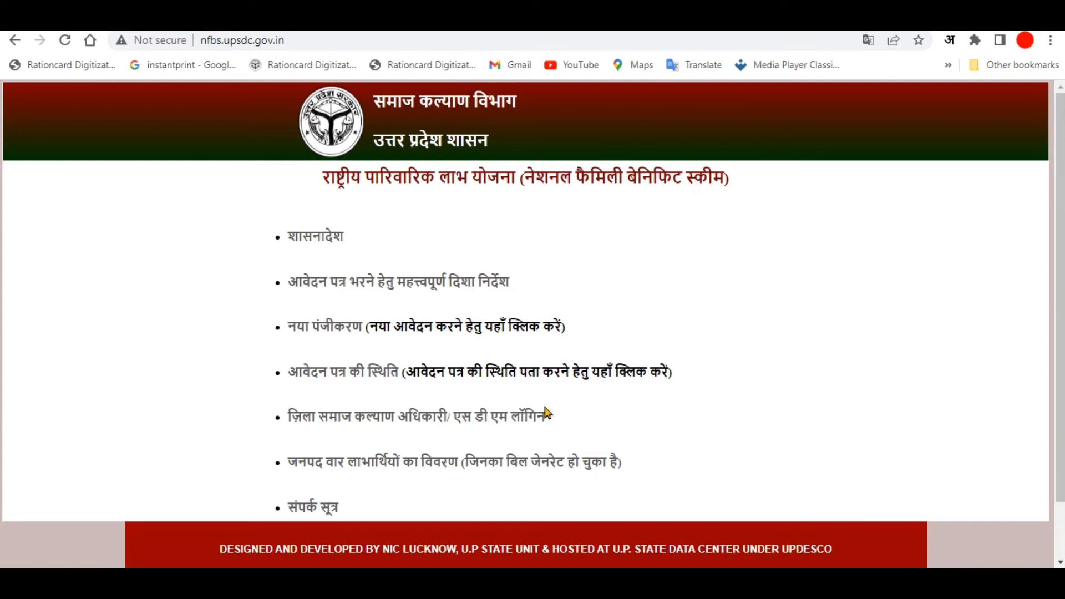
click(328, 338)
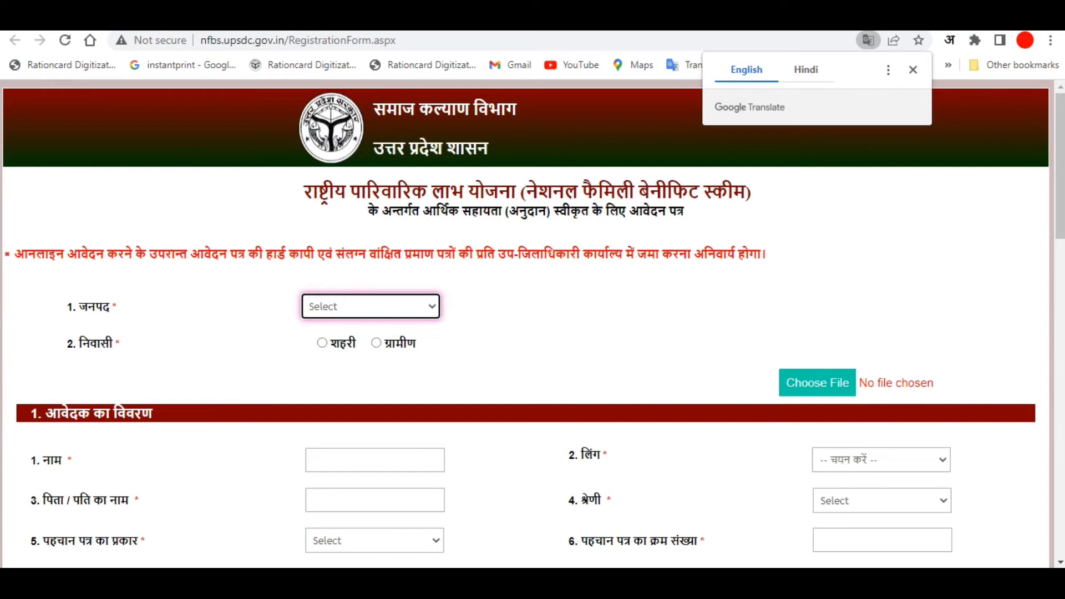
Set the district to GONDA and mark the applicant as a rural (ग्रामीण) resident
click(383, 306)
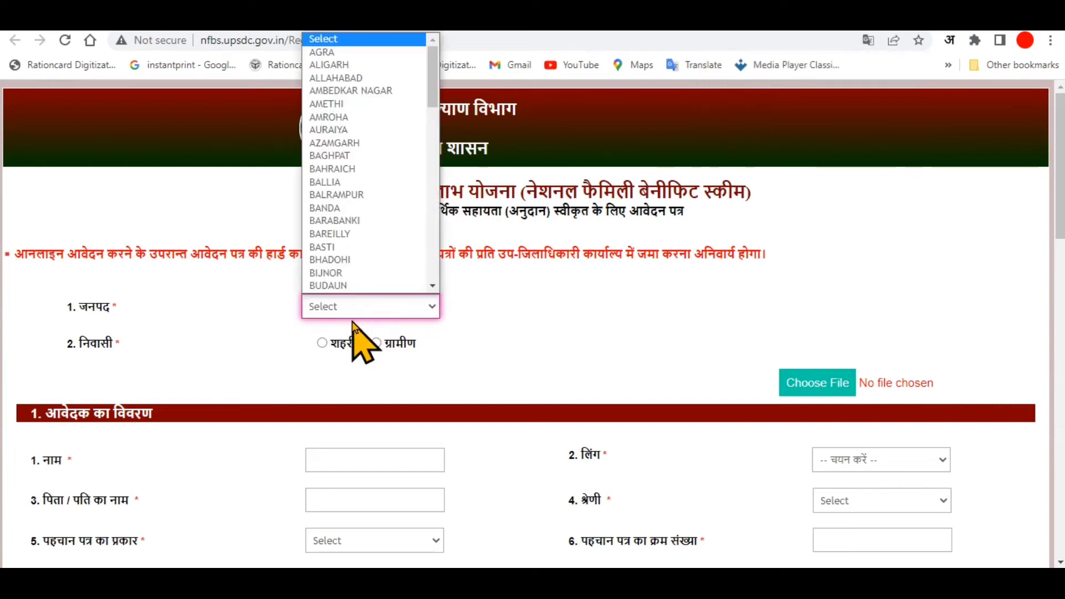
text(go)
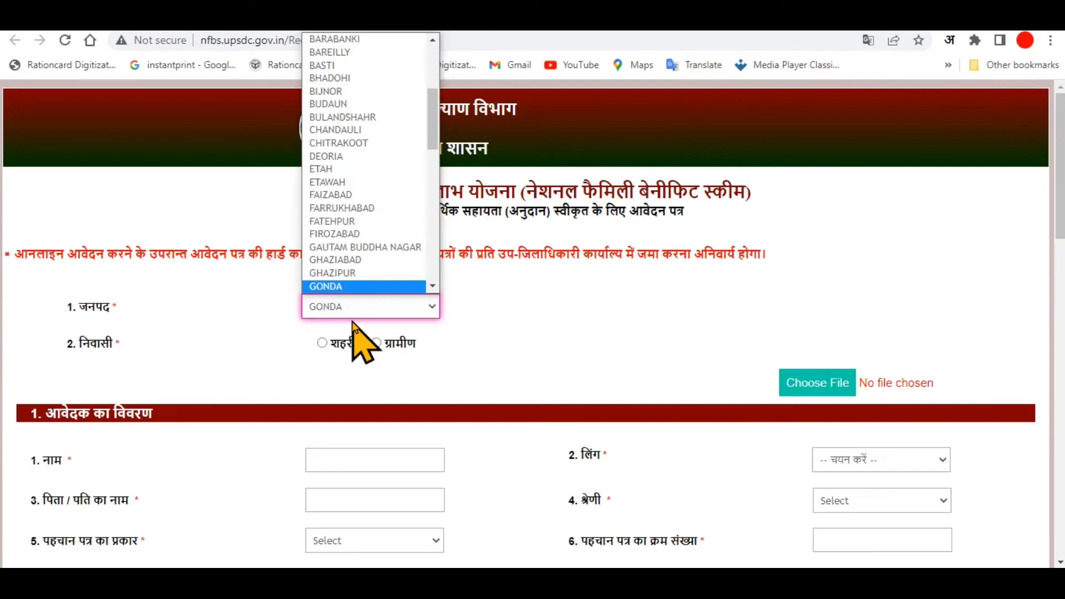
key(Return)
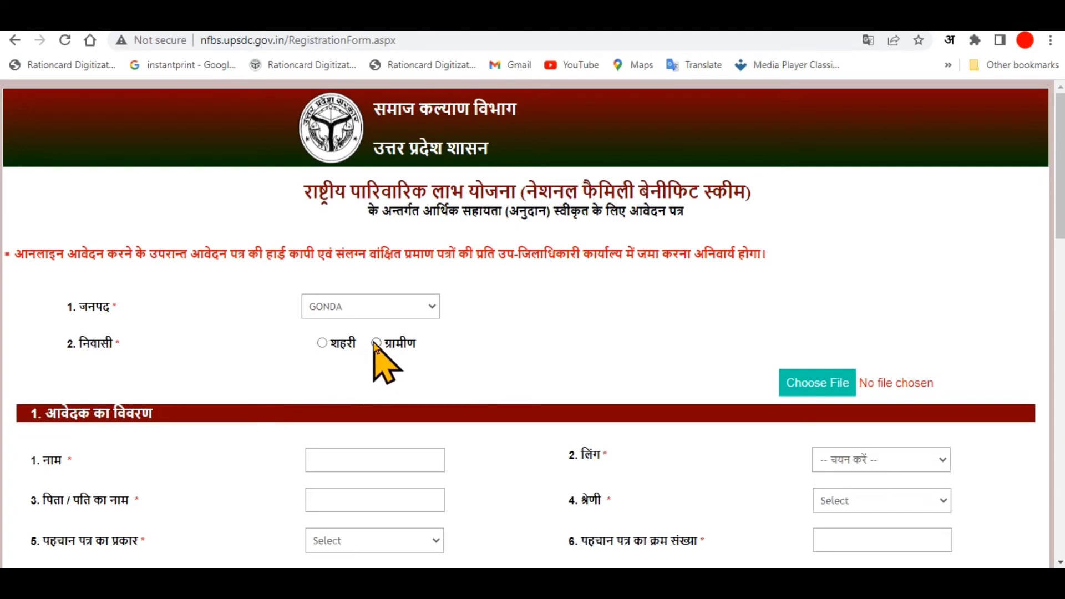
click(377, 344)
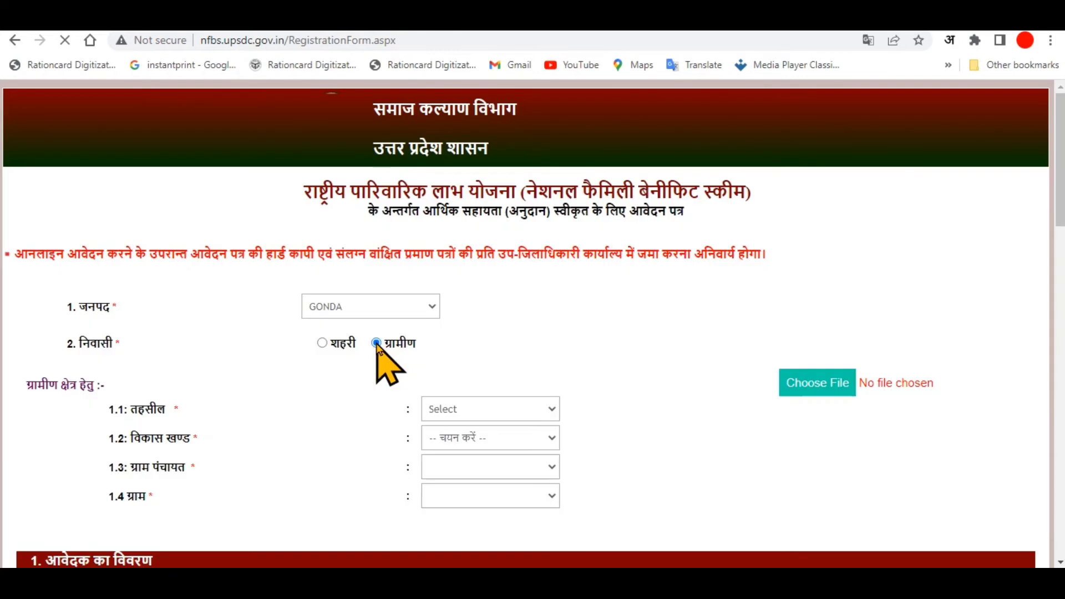
Choose tehsil Colonelganj, block COLONELGANJ, panchayat FATEHPUR KOTAHNA and village MANIHARI
click(481, 413)
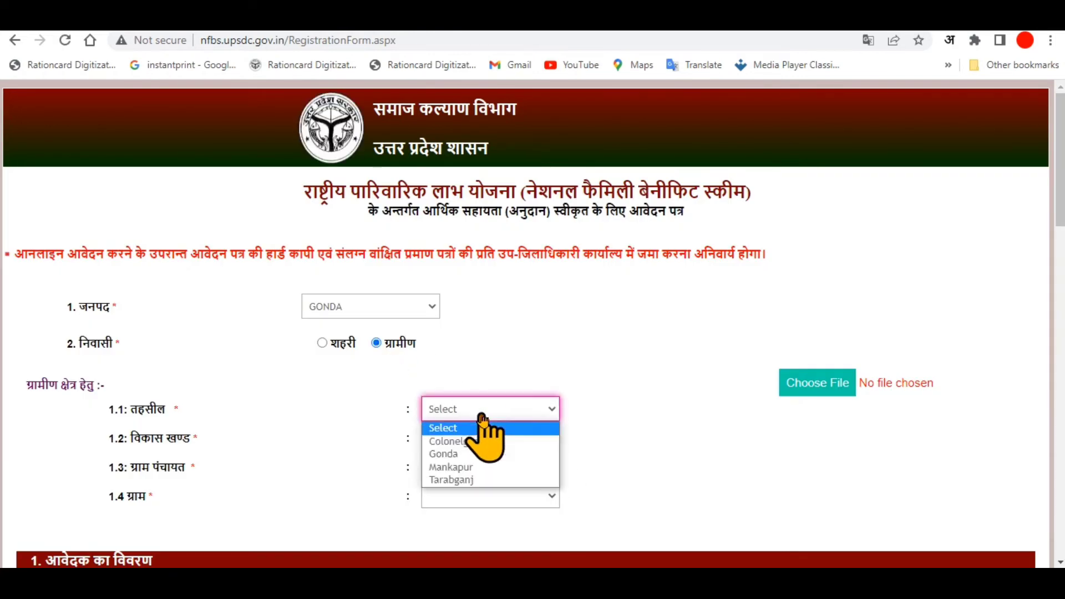
click(505, 441)
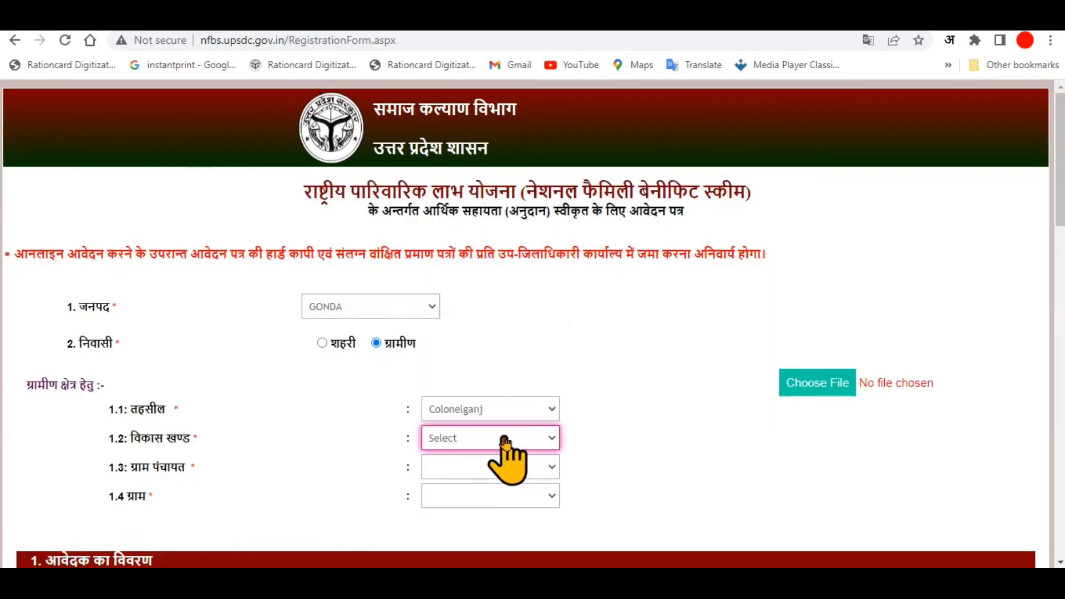
click(507, 439)
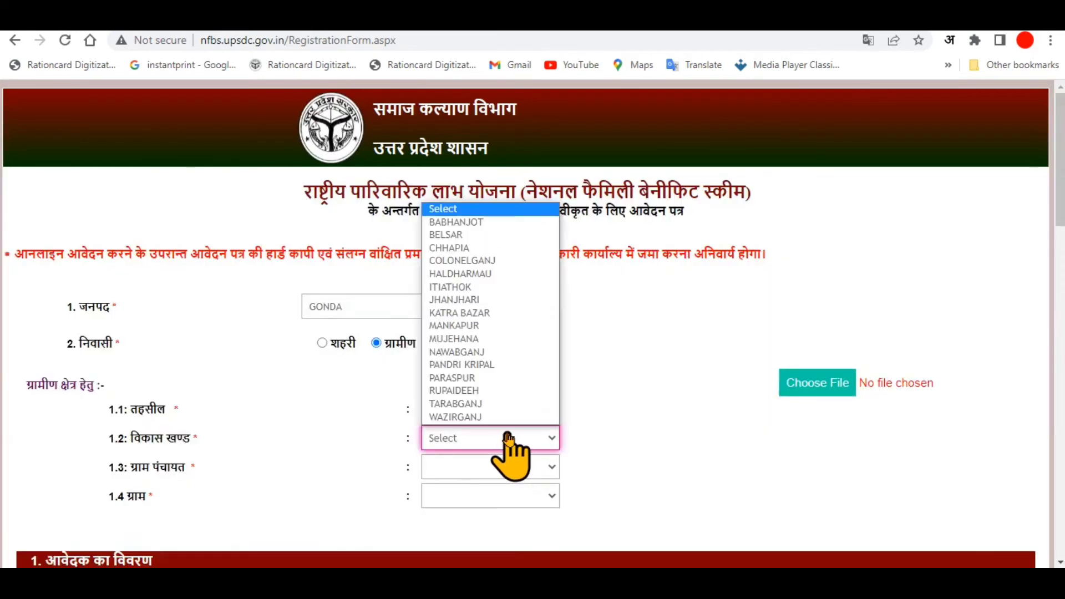
click(518, 264)
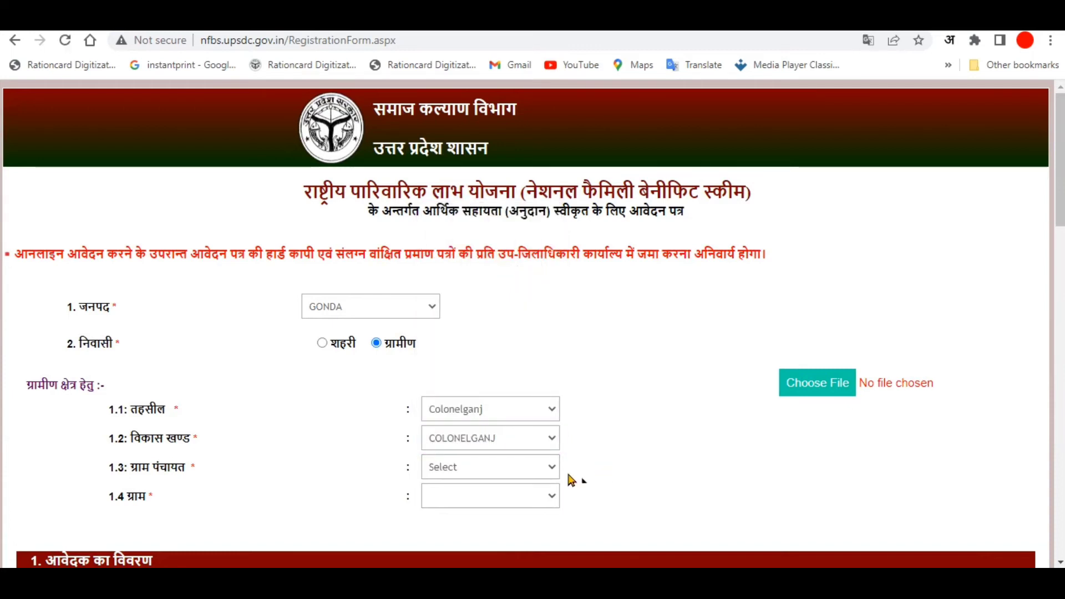
click(526, 470)
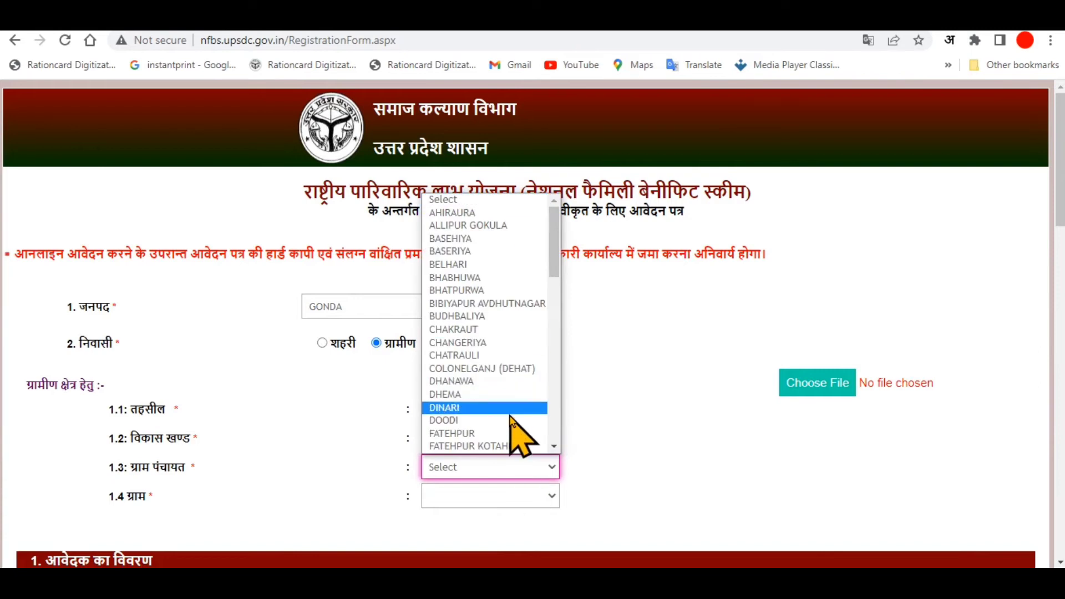
click(518, 445)
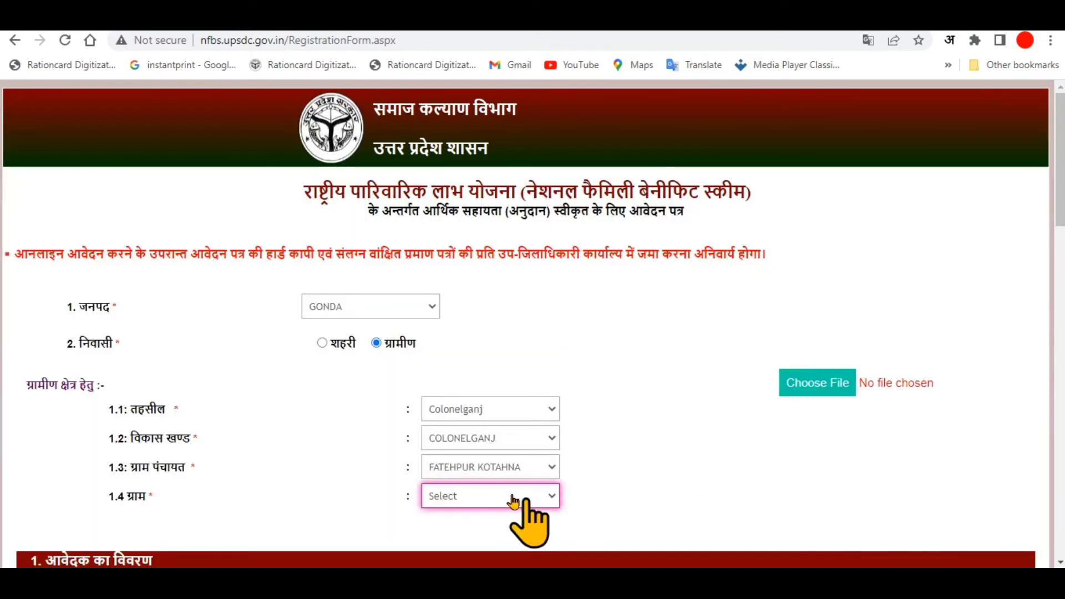
click(538, 496)
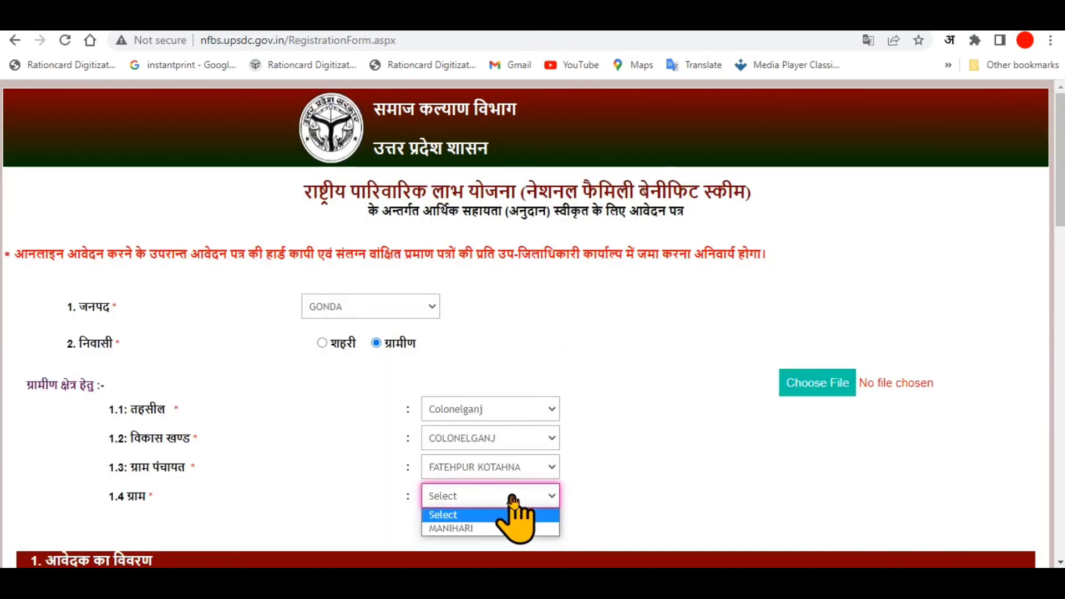
click(480, 527)
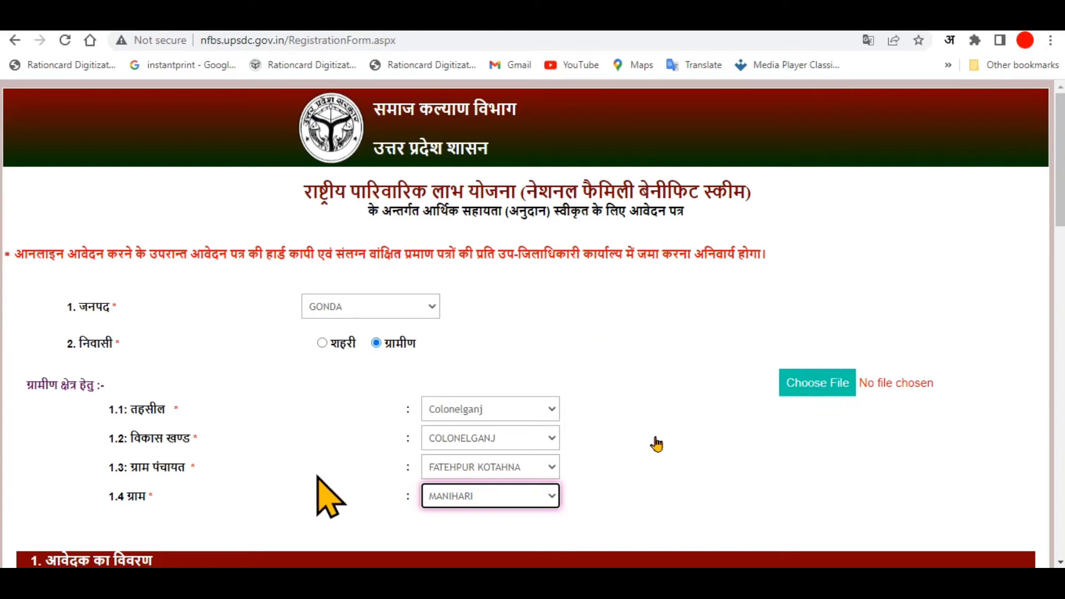
Fill the applicant's name, set gender to स्त्री, and start the father/husband name
drag(1061, 183, 1061, 229)
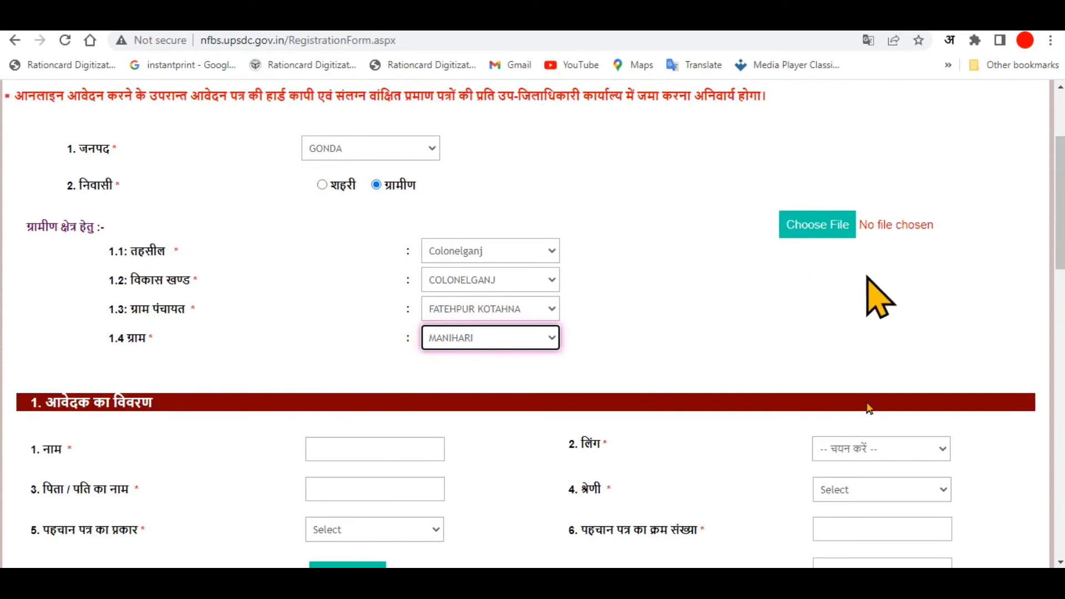
drag(1061, 230, 1061, 268)
click(325, 320)
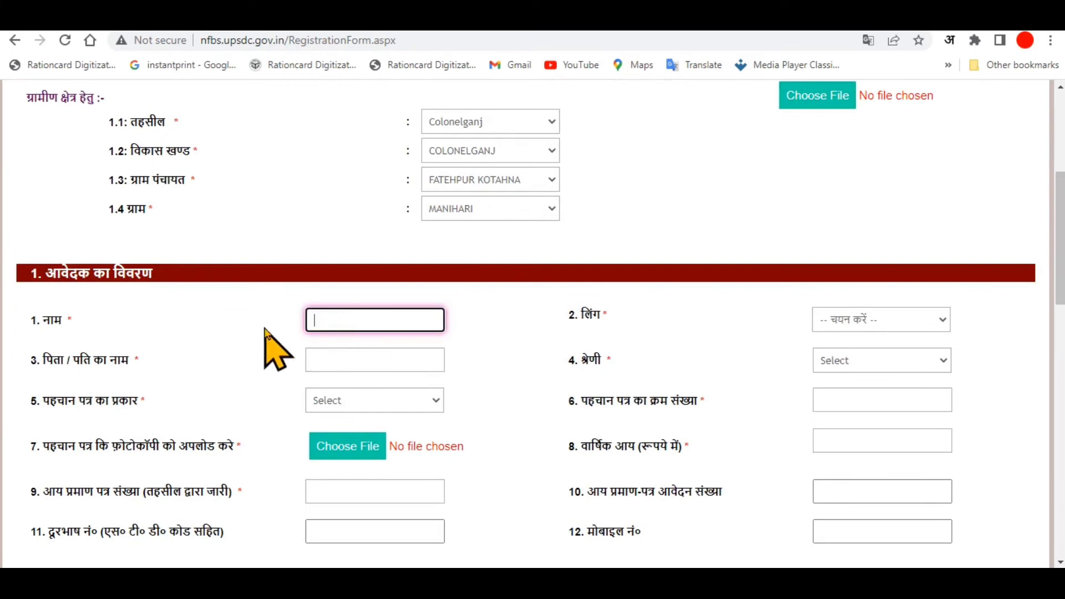
click(862, 325)
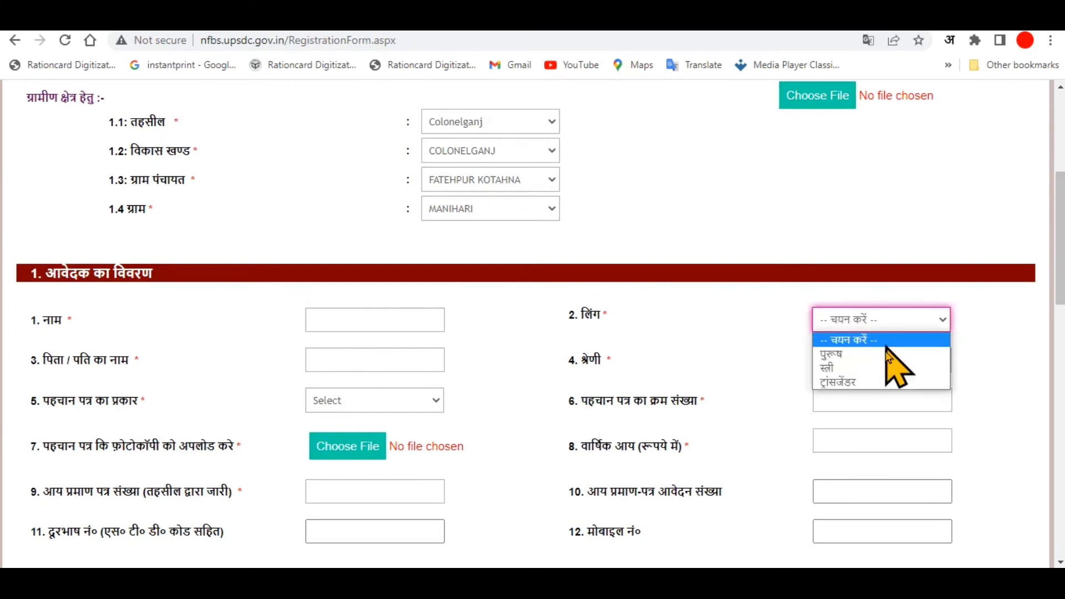
click(850, 364)
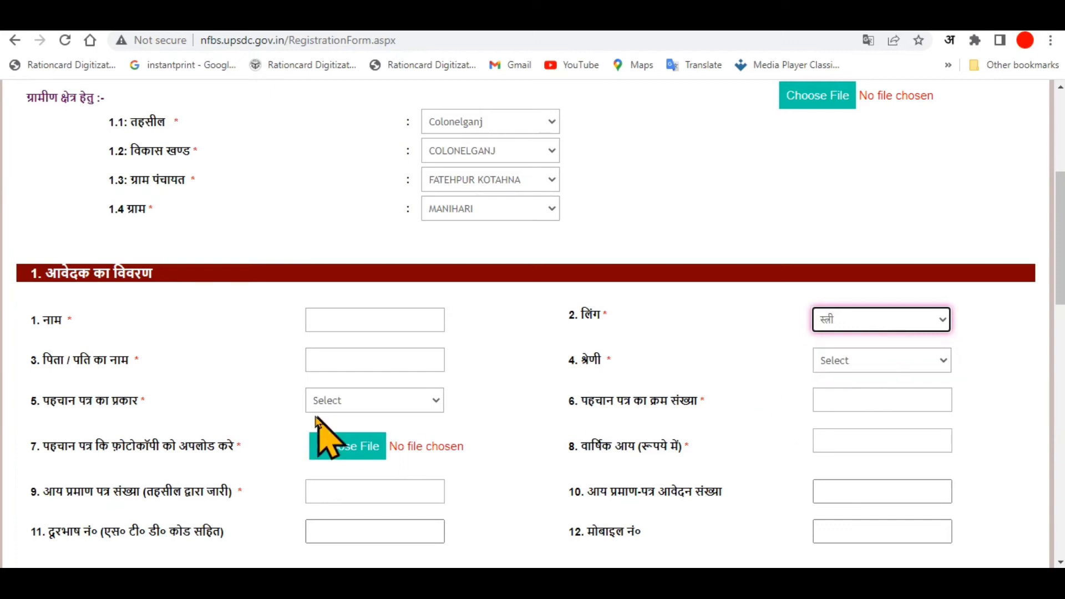
click(348, 368)
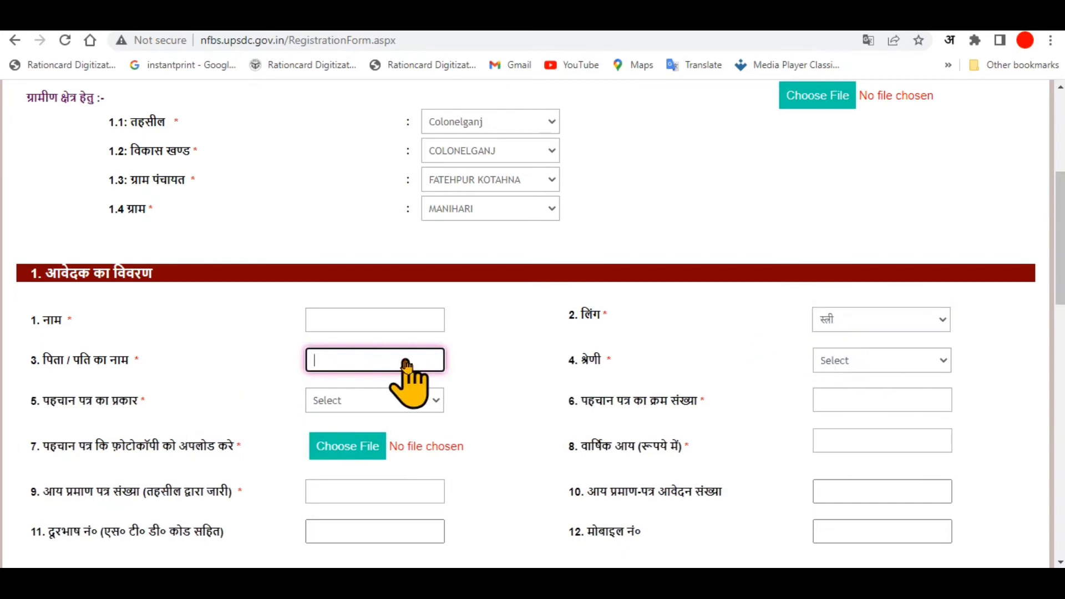
Set category GENERAL and identity document type Bank Passbook
click(855, 361)
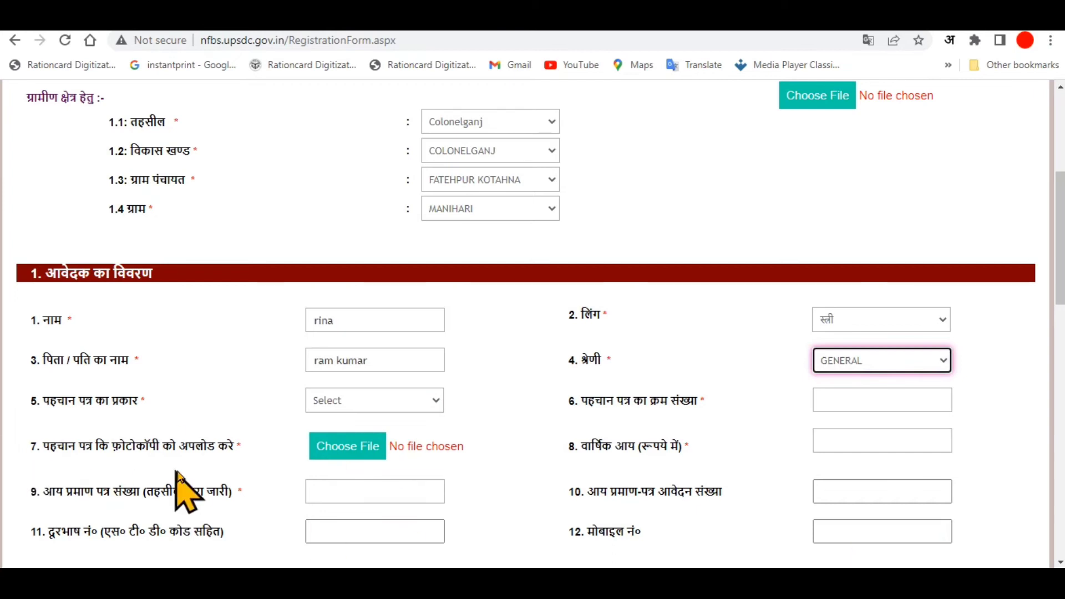
click(404, 400)
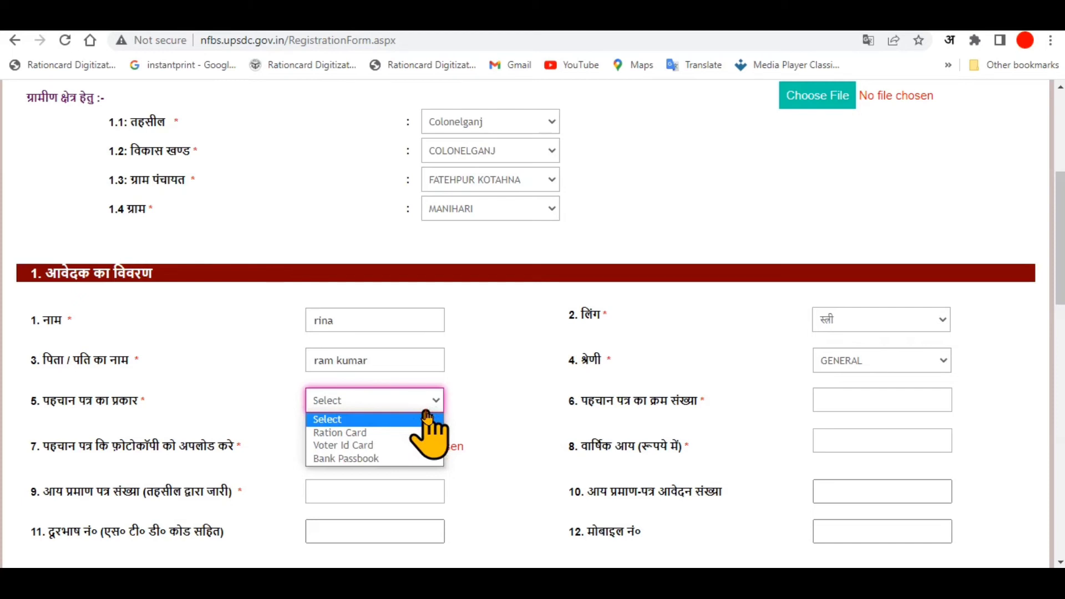
click(377, 460)
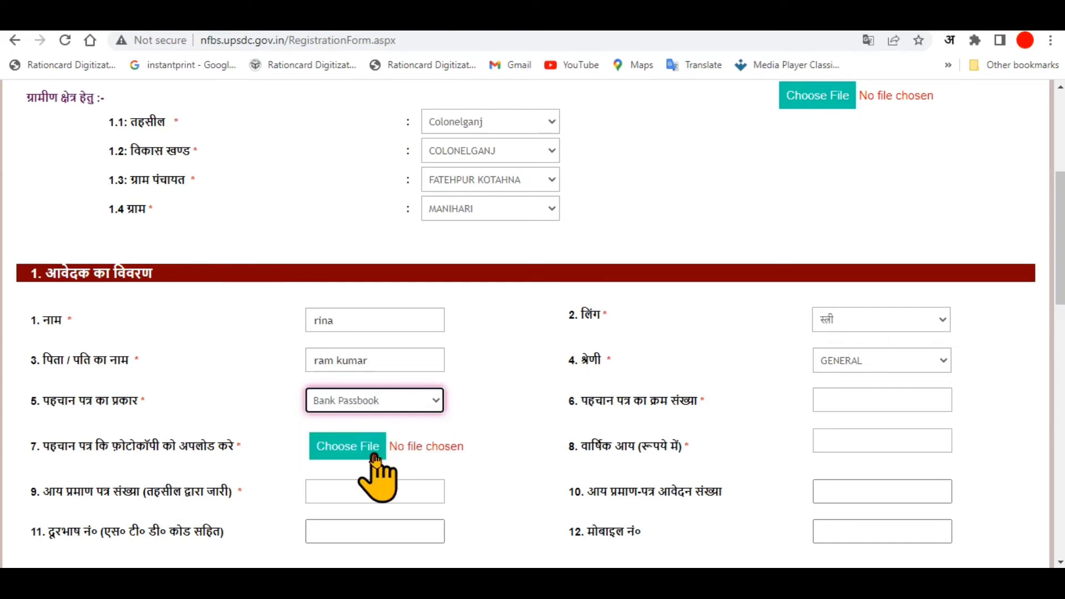
drag(1053, 226, 1061, 241)
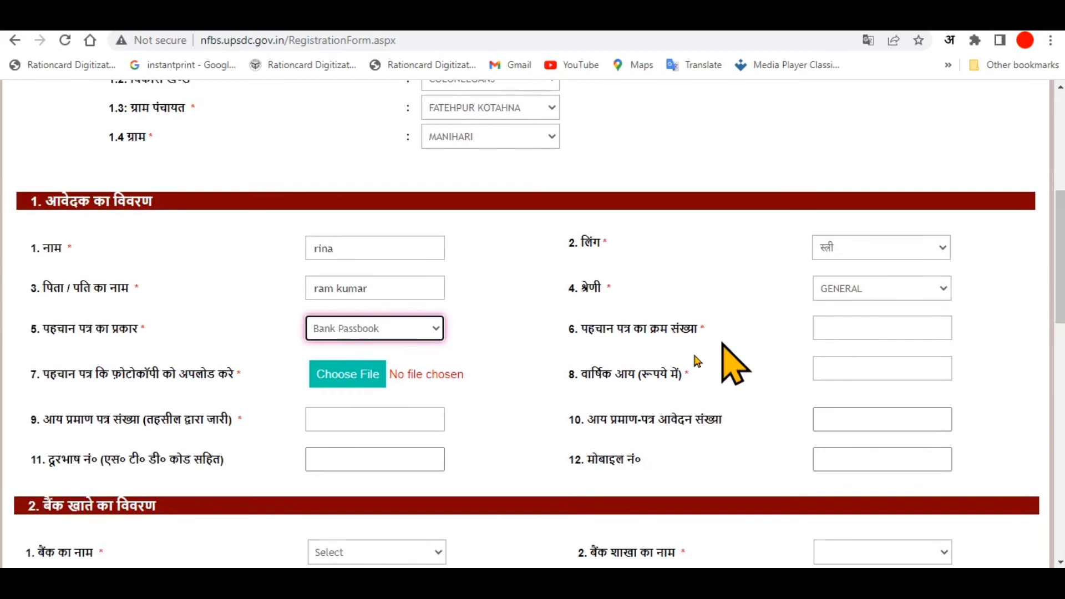
click(854, 331)
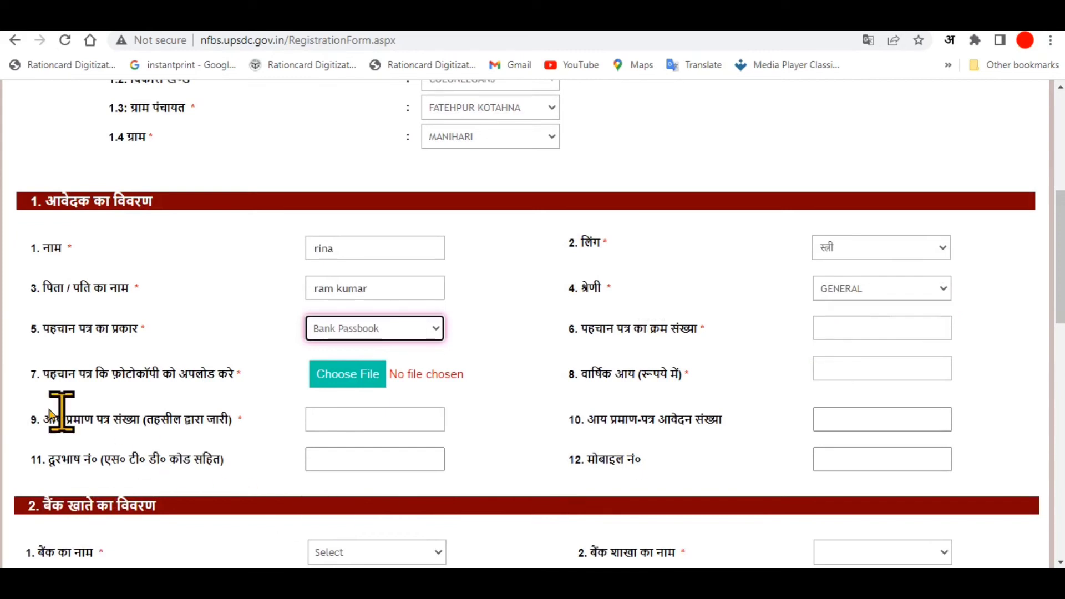
Attach Capture.PNG from the Desktop as the identity document photocopy
click(333, 378)
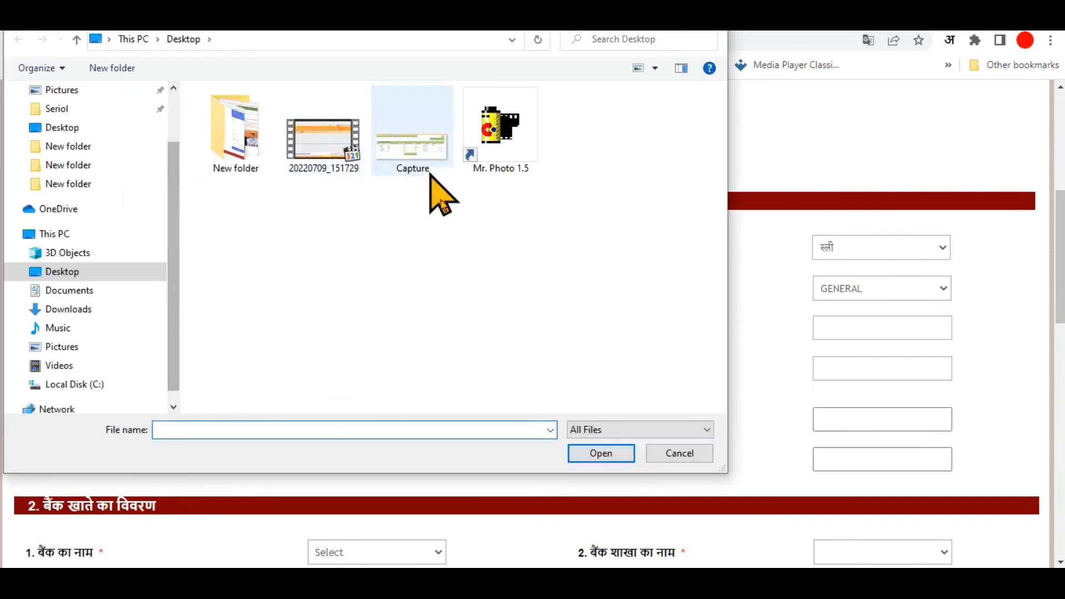
click(411, 149)
click(601, 453)
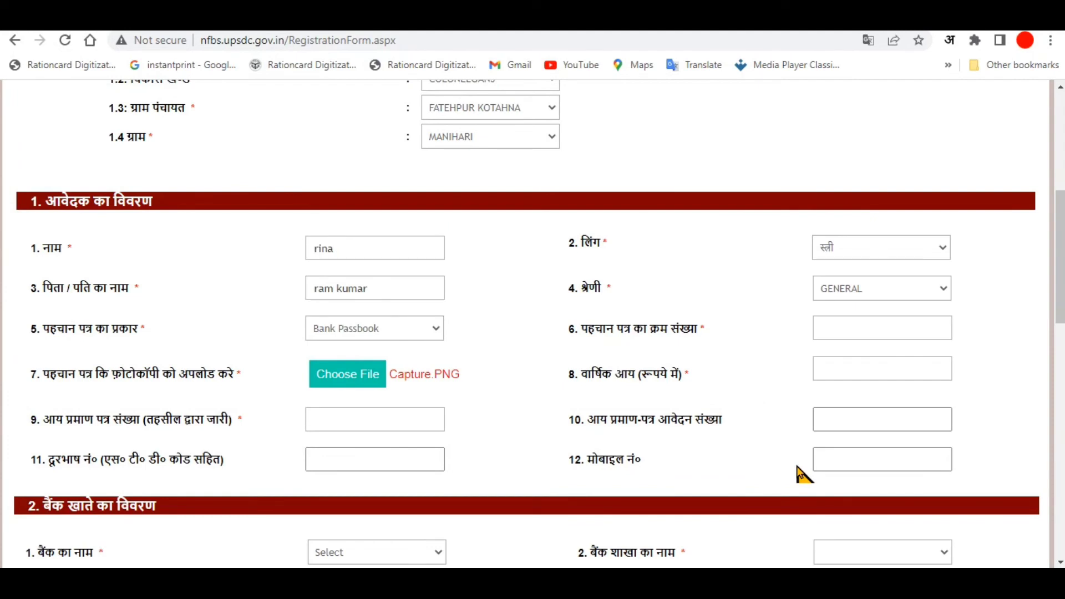
click(835, 373)
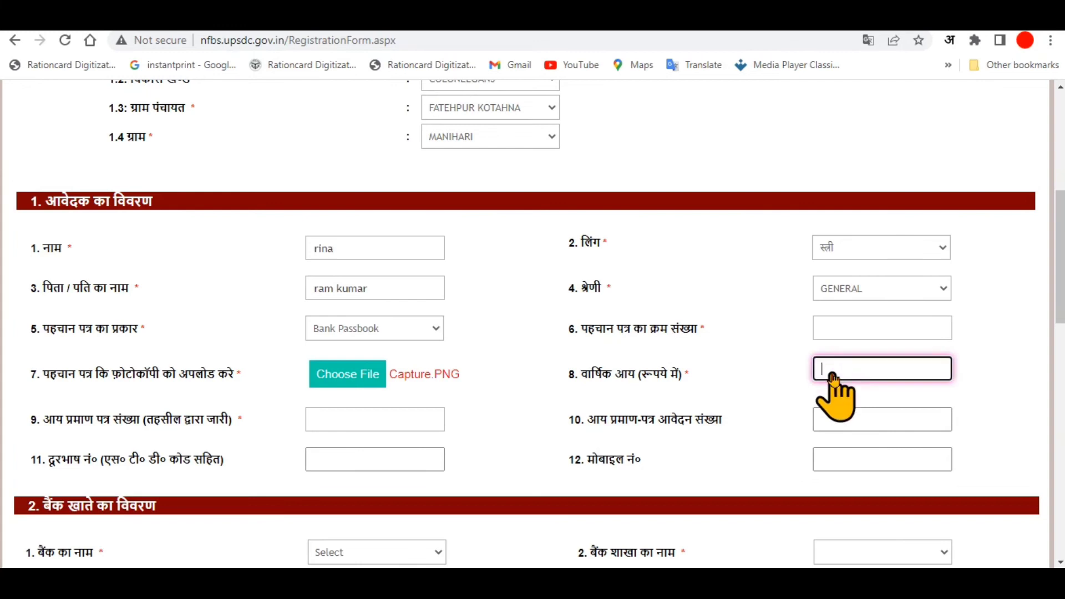
Enter 180000 as annual income and go through the income certificate and phone fields
text(180000)
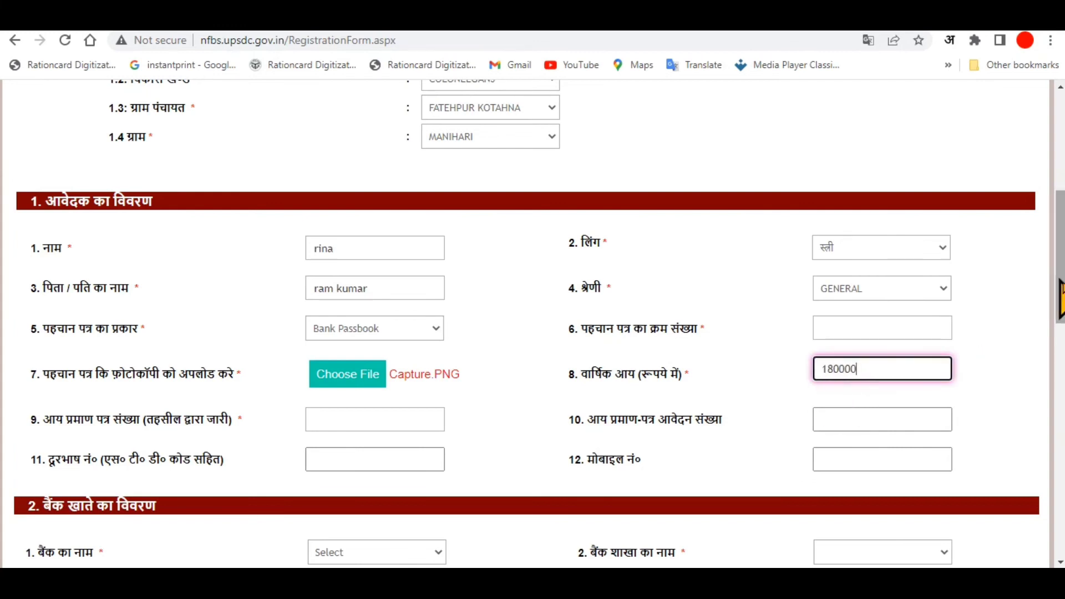
scroll(1060, 266, down, 2)
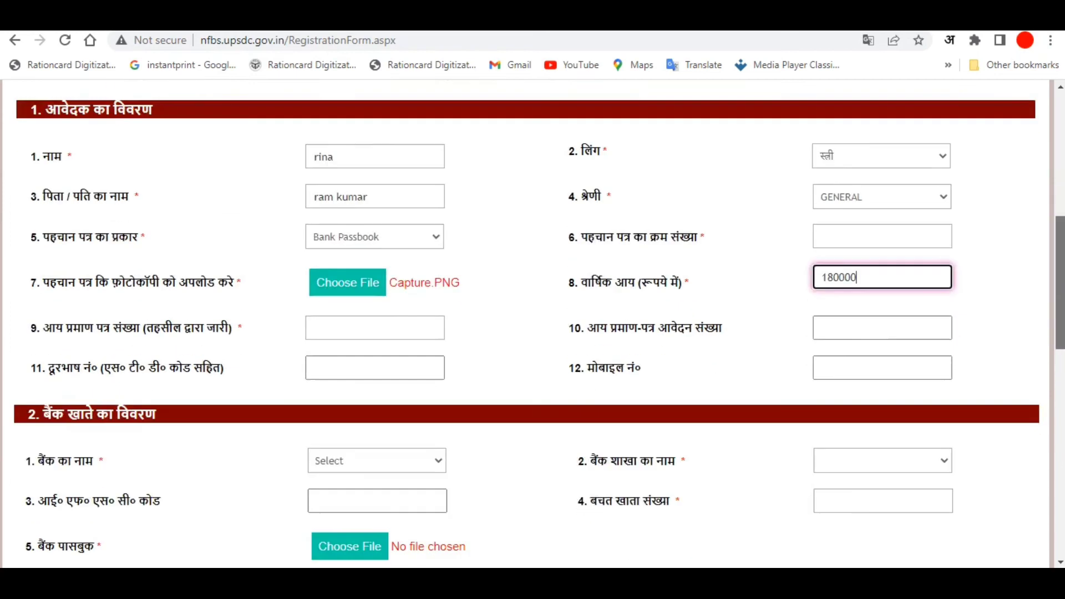
click(323, 333)
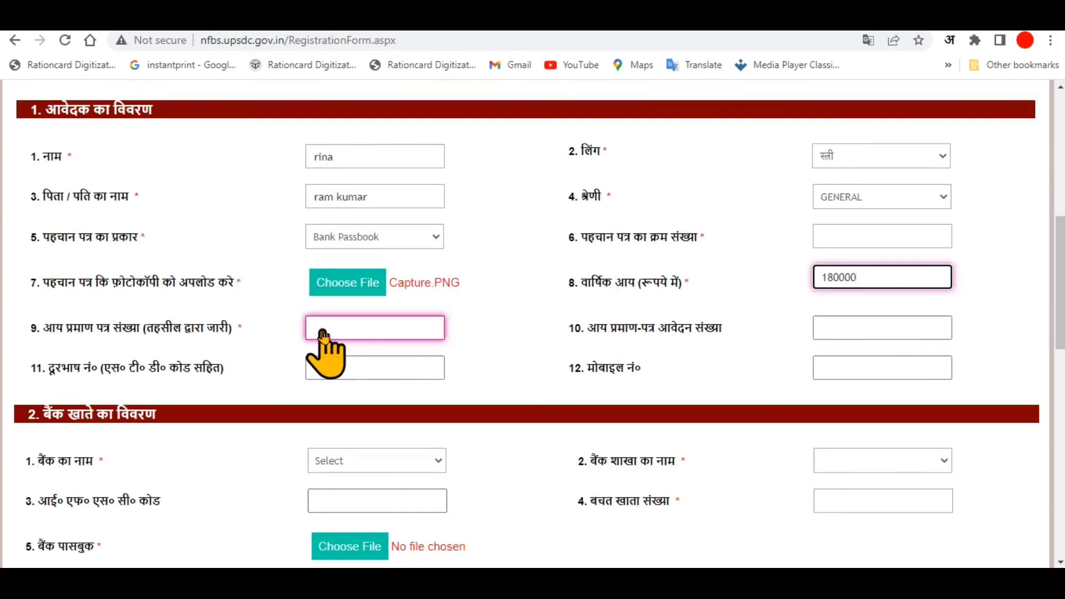
click(355, 335)
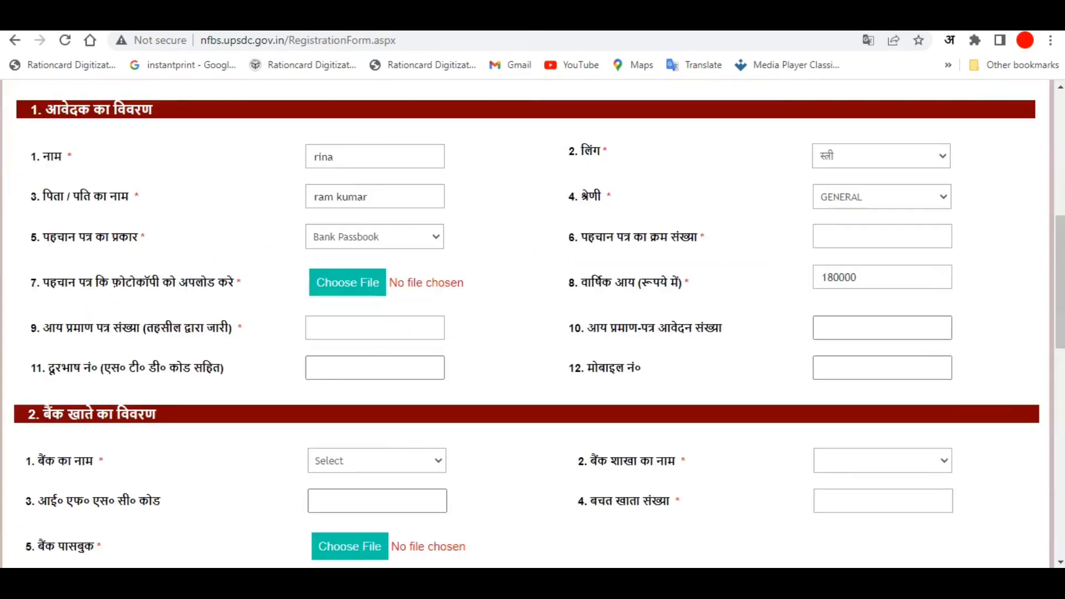
click(341, 329)
click(347, 335)
click(842, 336)
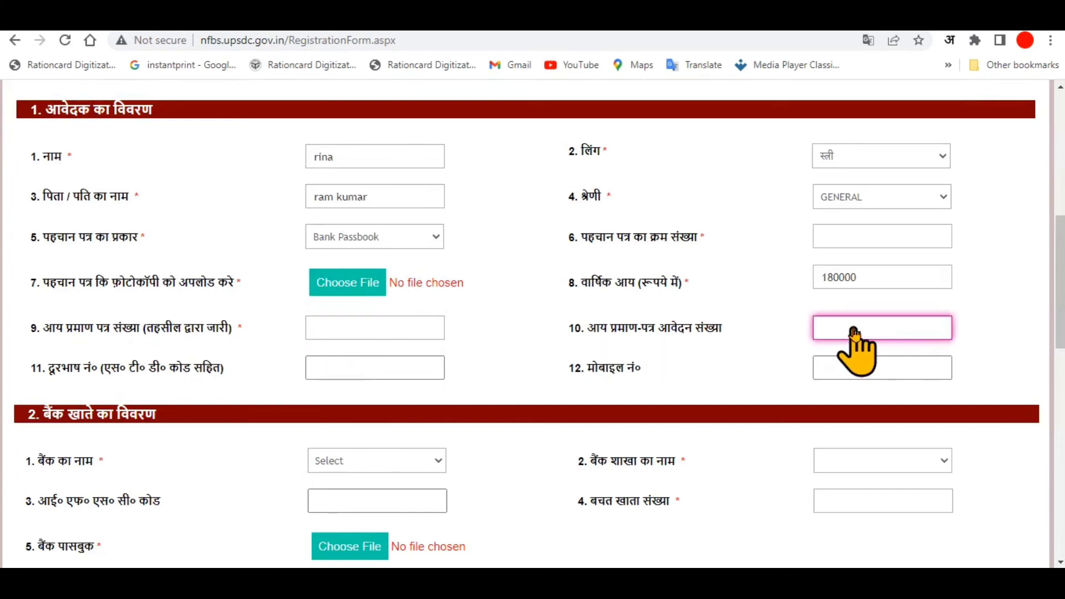
click(858, 368)
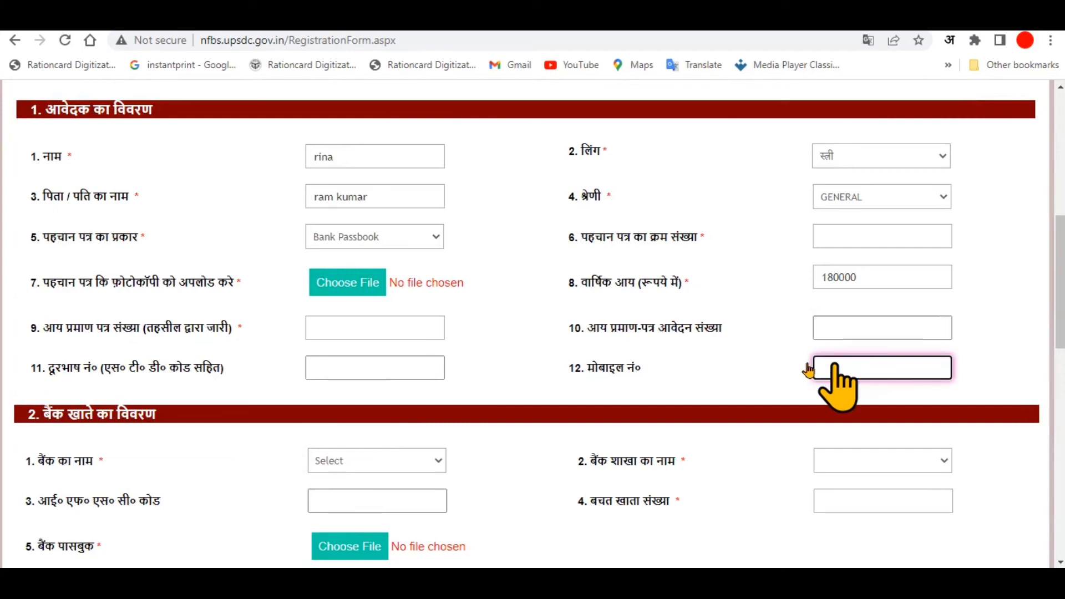
click(346, 371)
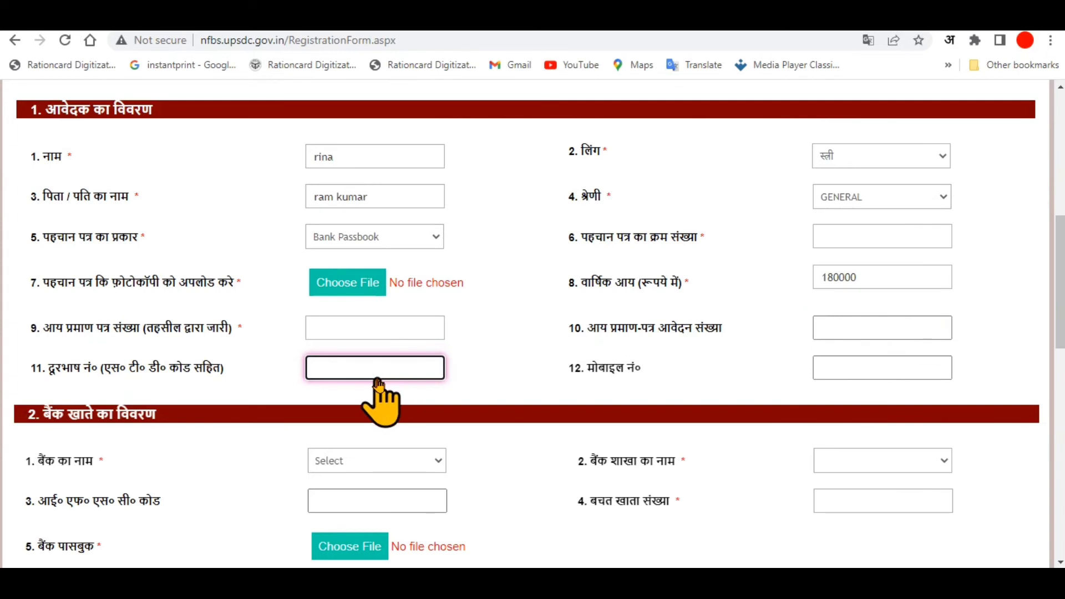
scroll(533, 323, down, 2)
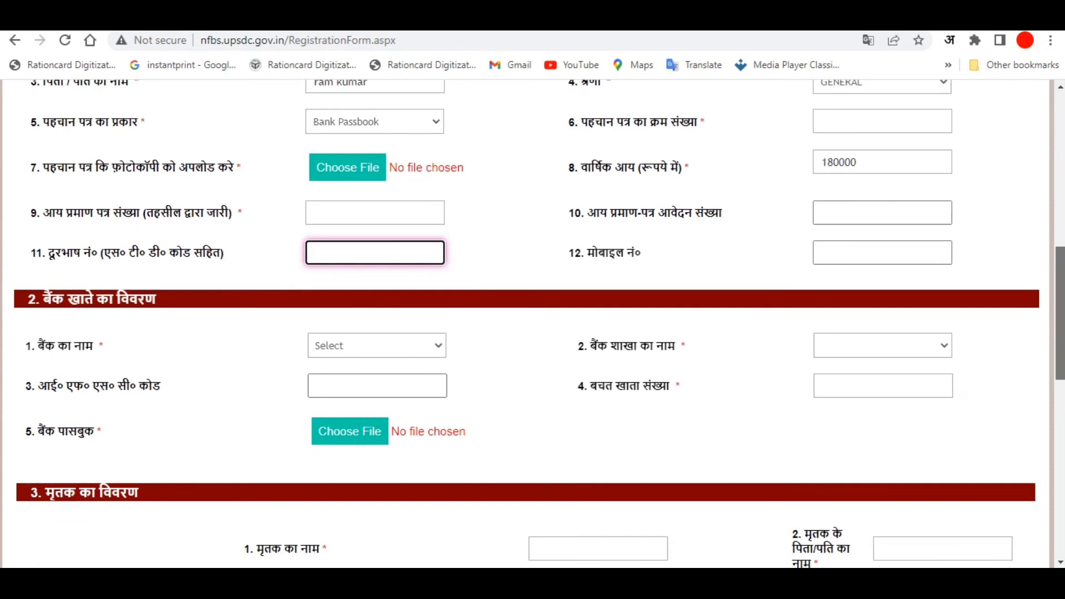
Choose STATE BANK OF INDIA, branch COLONELGANJ, so IFSC SBIN0002538 fills in
click(371, 348)
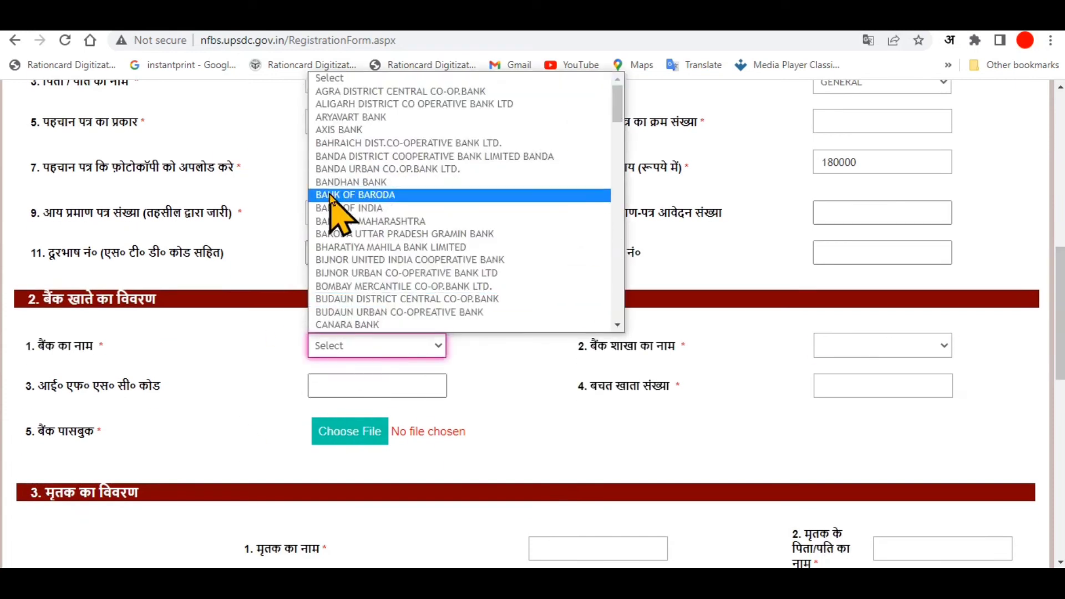
key(s)
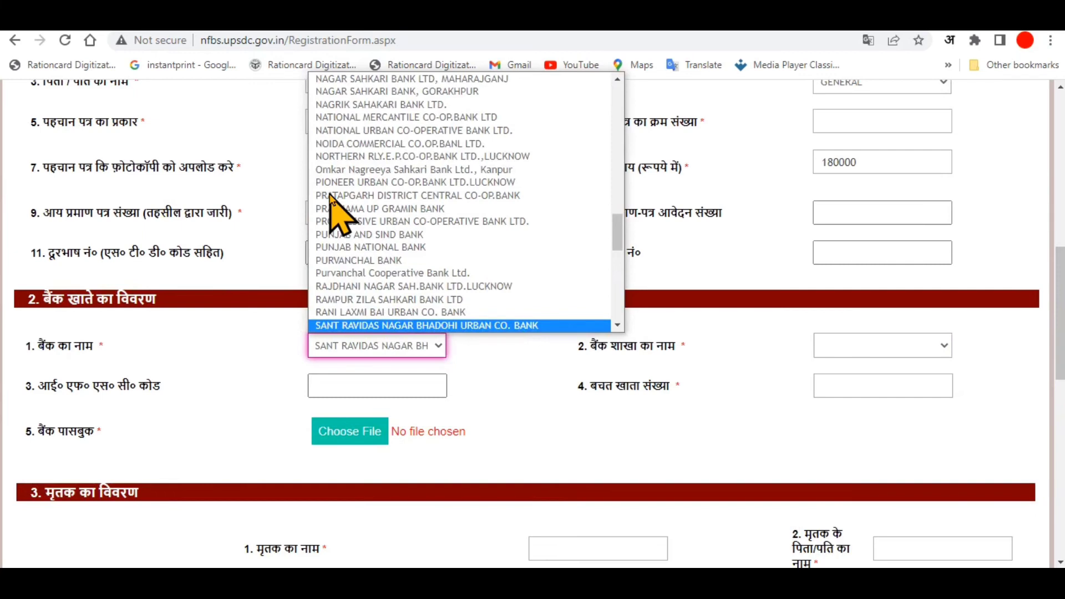
key(s)
key(t)
key(Return)
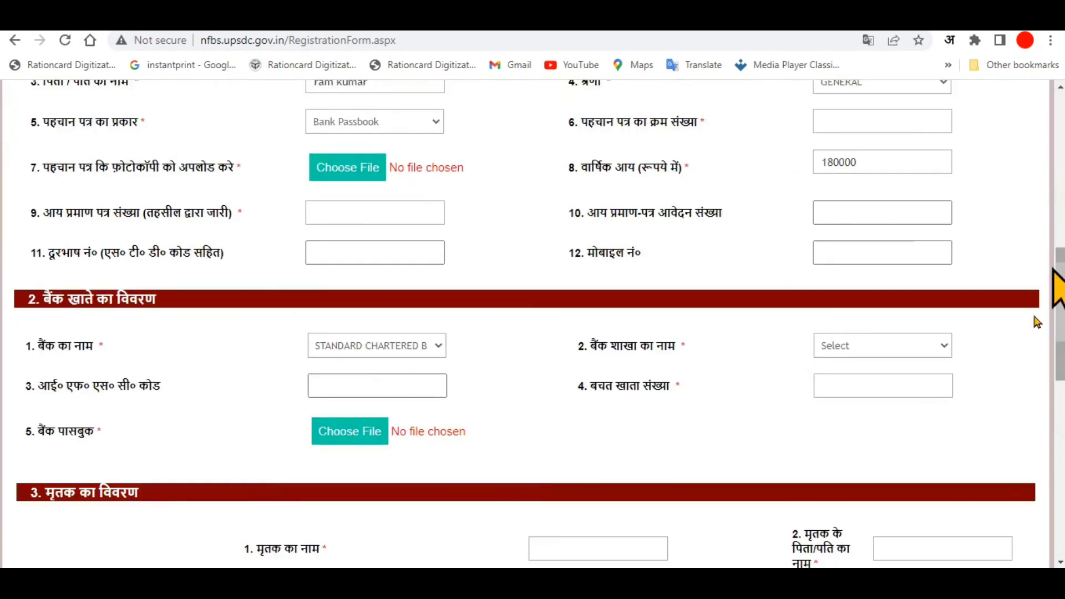
click(861, 348)
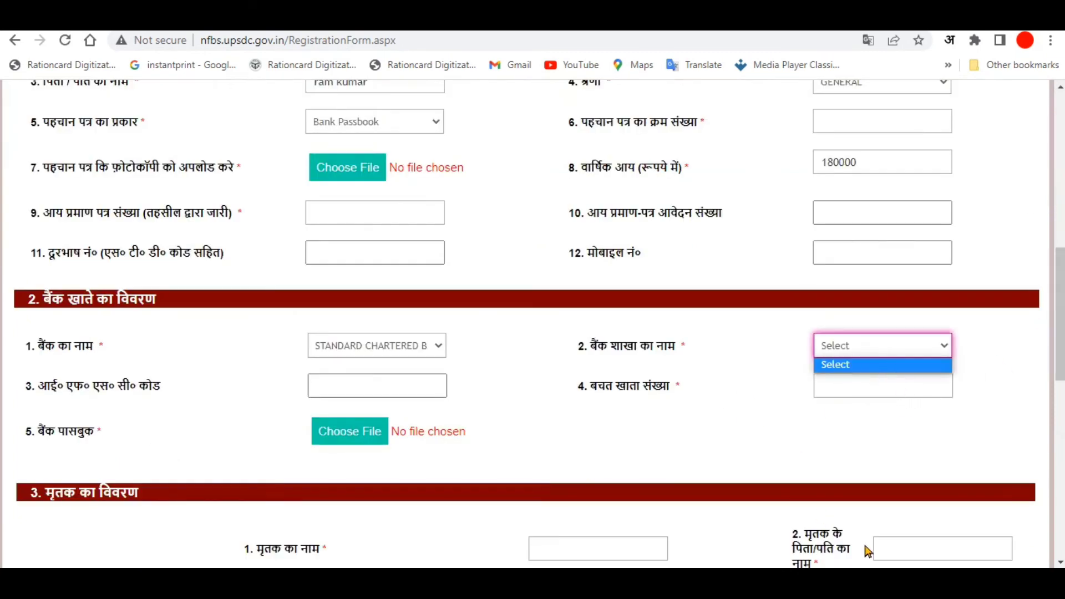
click(843, 348)
click(844, 348)
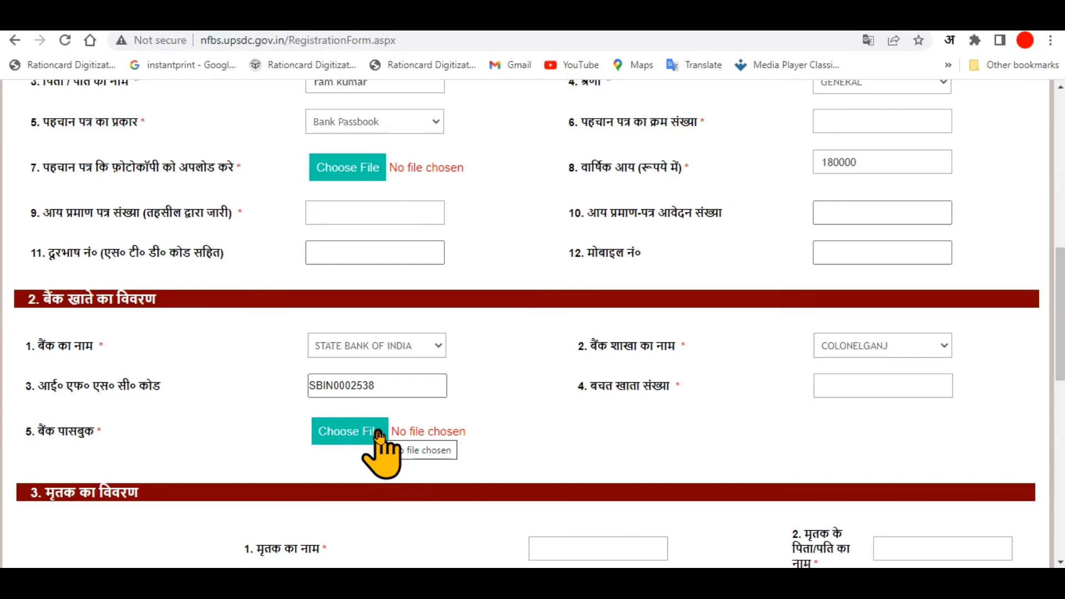
scroll(825, 378, down, 4)
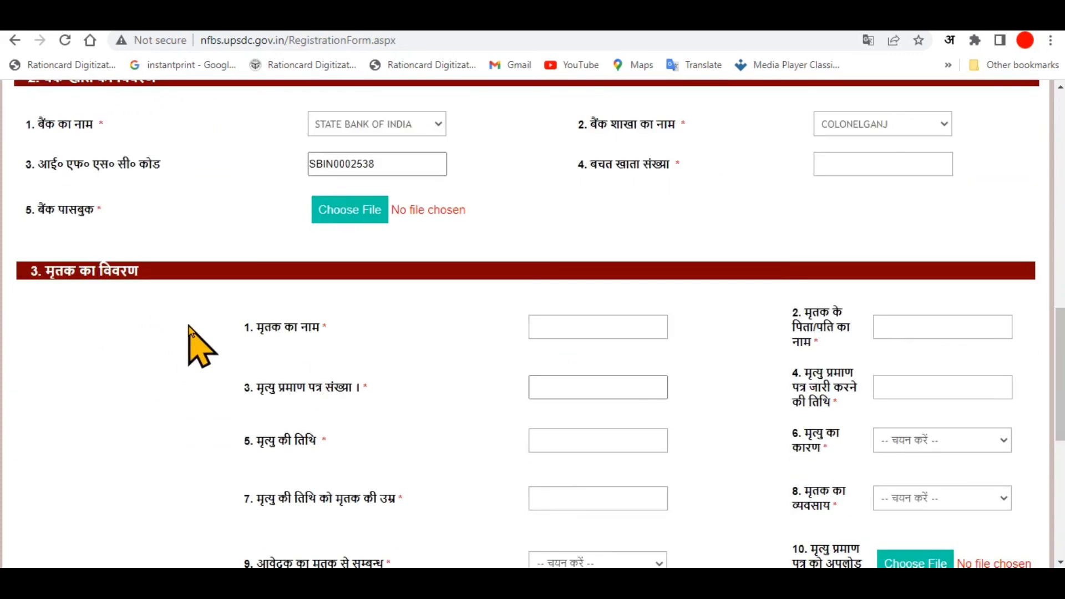
Go through the deceased's name and certificate number fields, opening the July 2022 issue-date calendar
click(578, 334)
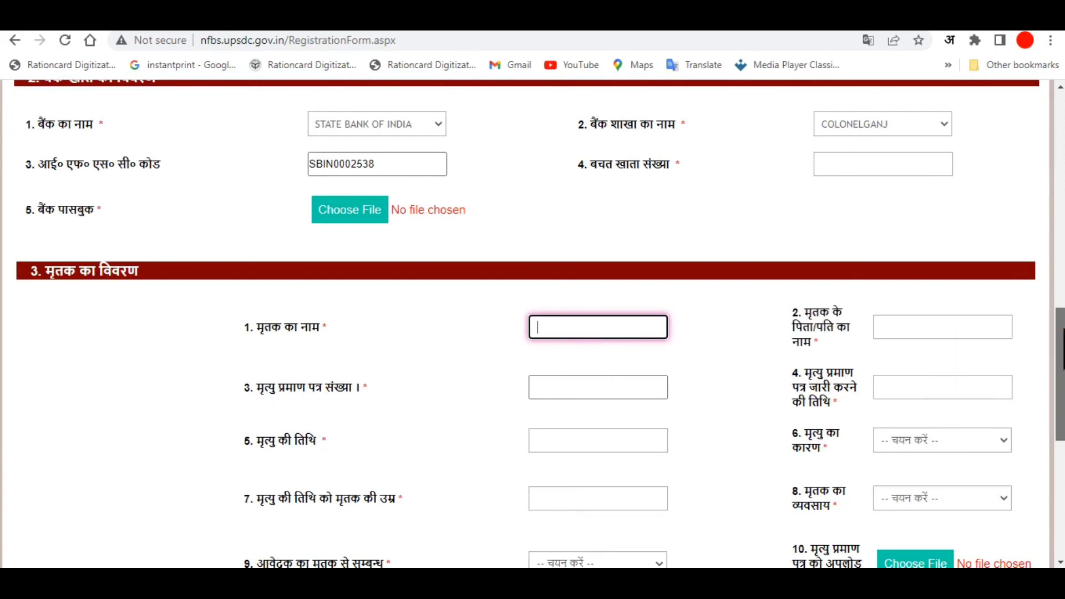
scroll(960, 344, down, 1)
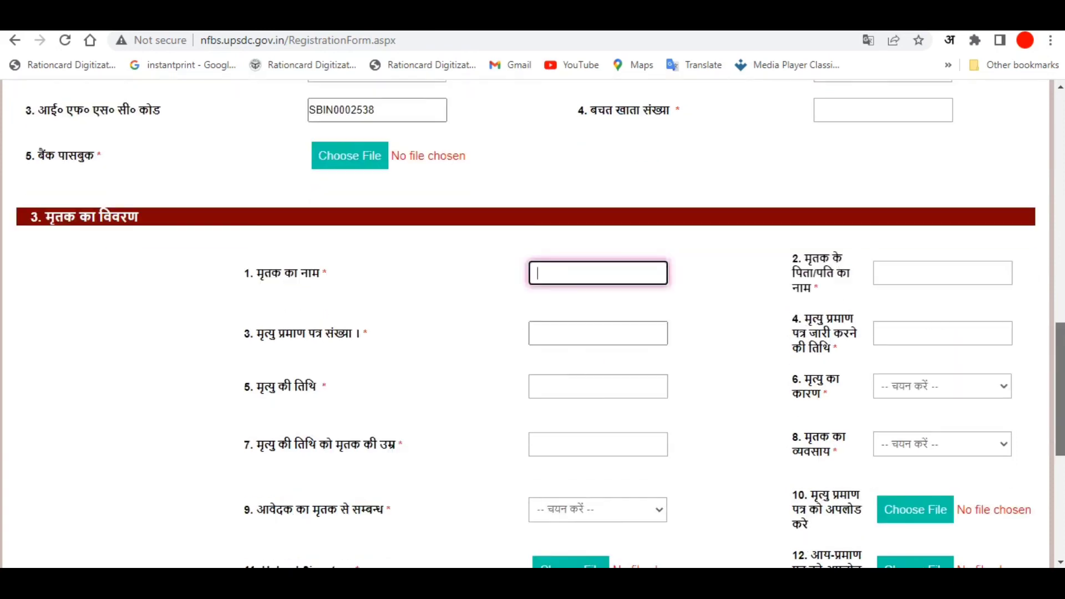
click(596, 339)
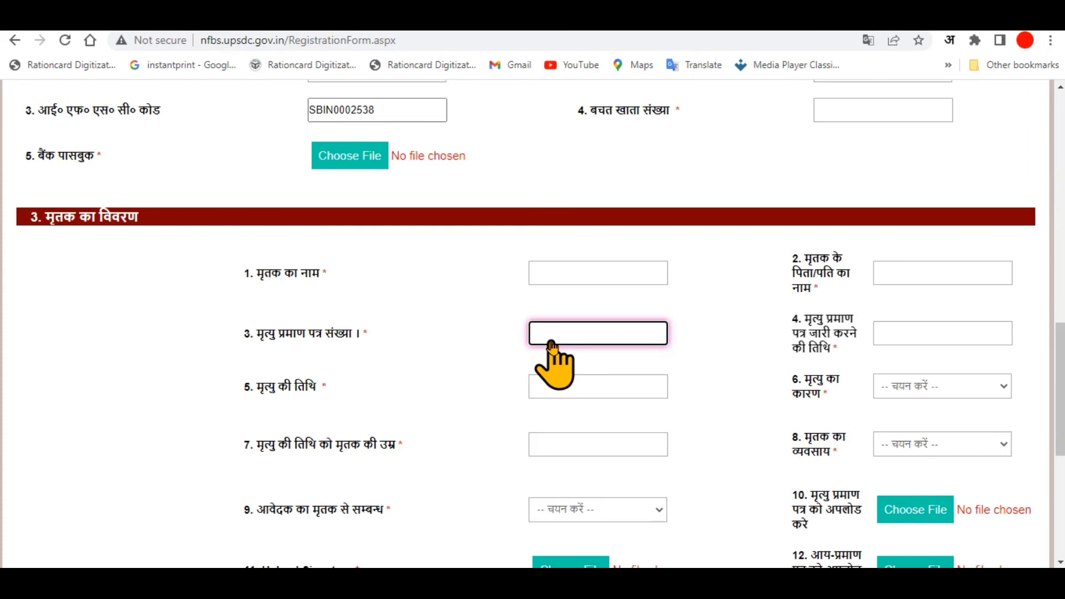
click(921, 342)
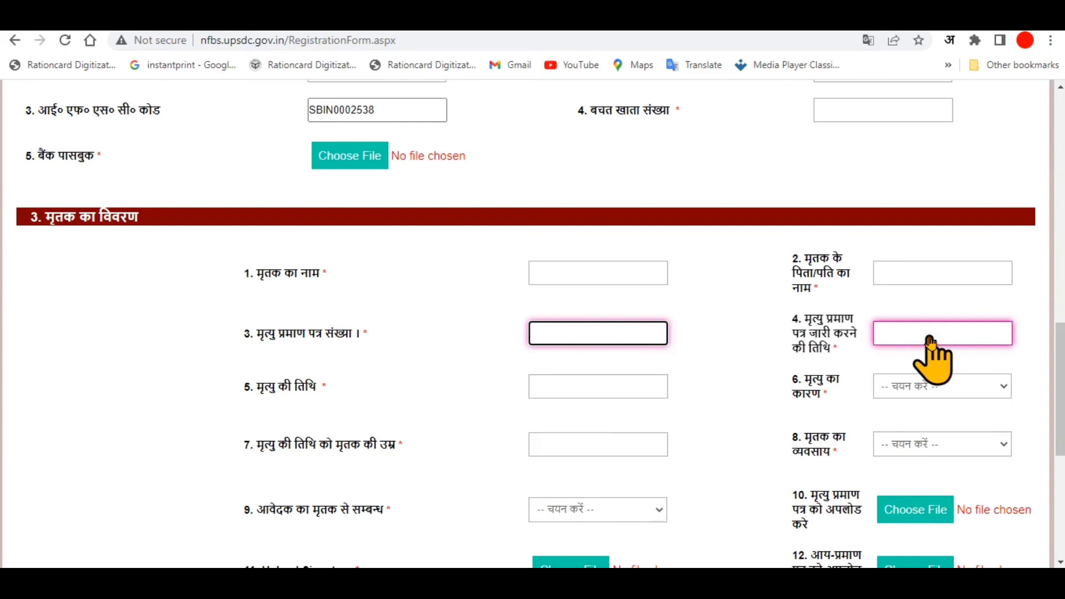
click(921, 340)
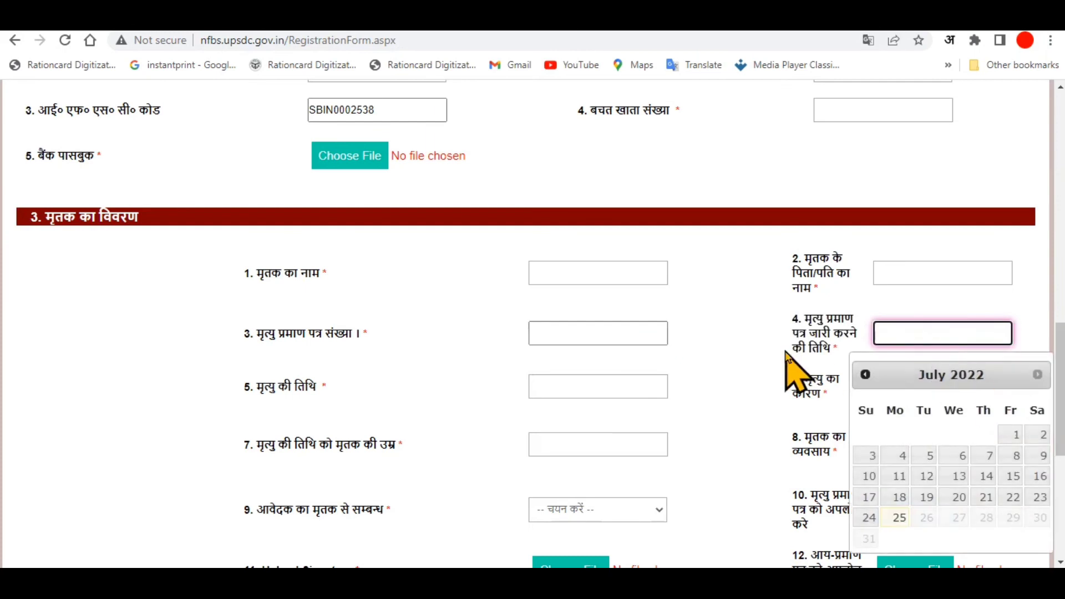
click(578, 389)
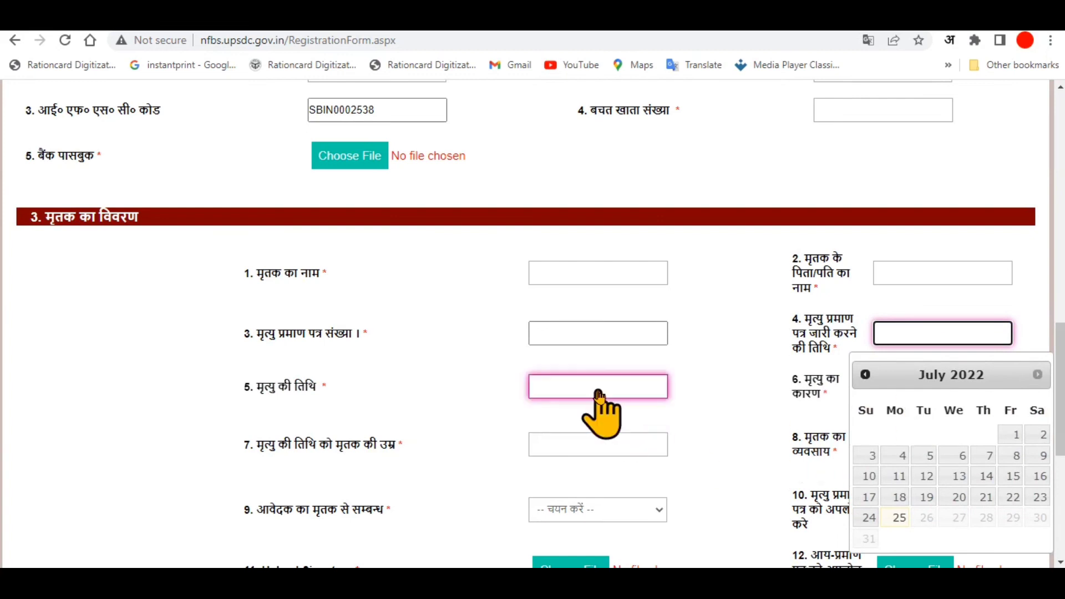
Enter 52 as the deceased's age at death and pick मज़दूर as occupation
click(577, 388)
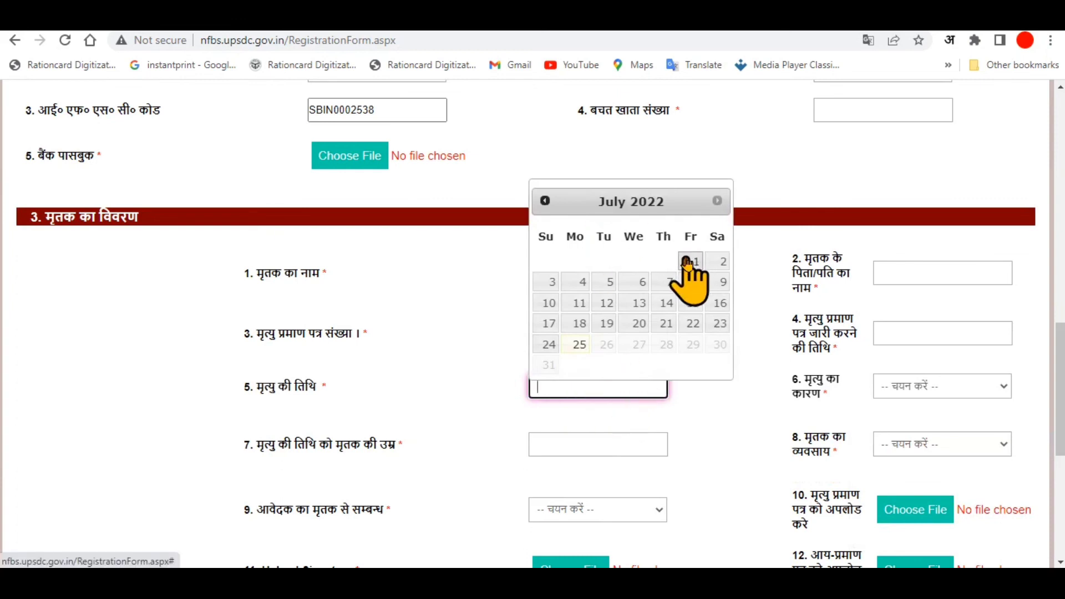
click(932, 387)
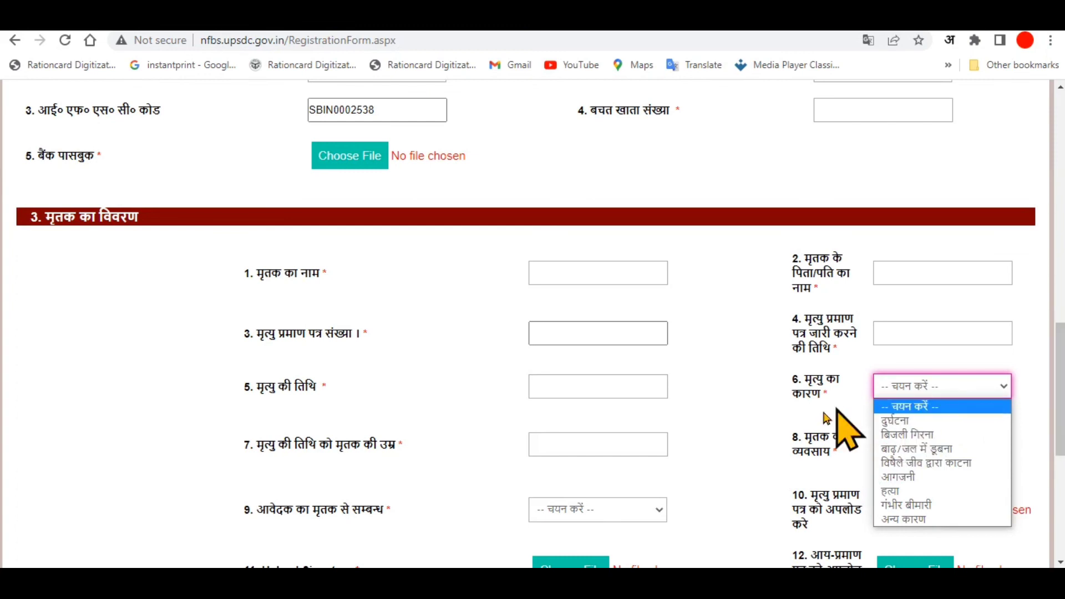
click(875, 405)
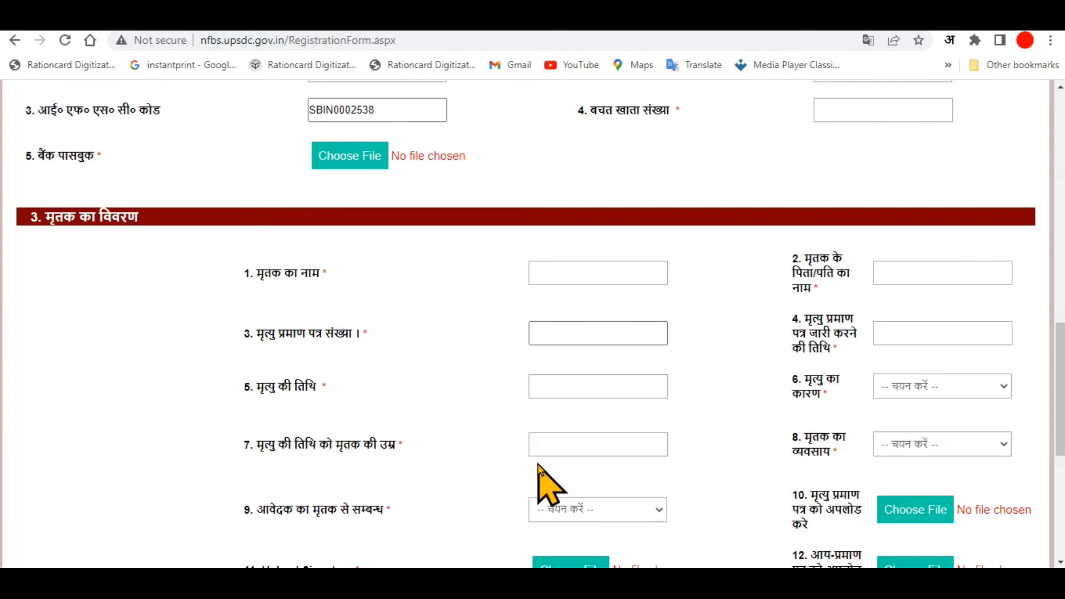
click(571, 448)
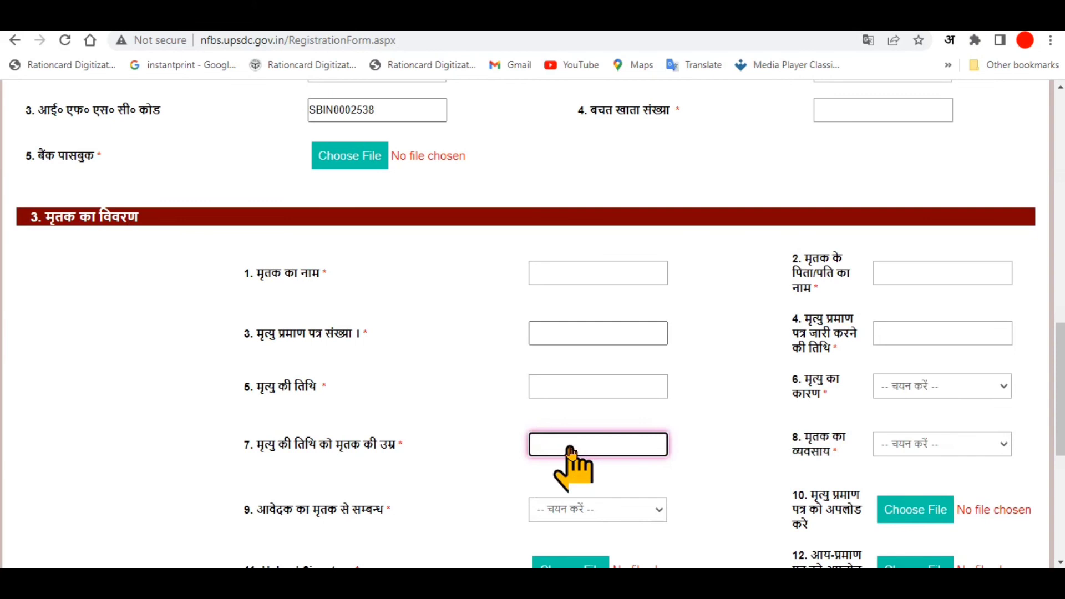
text(52)
click(958, 447)
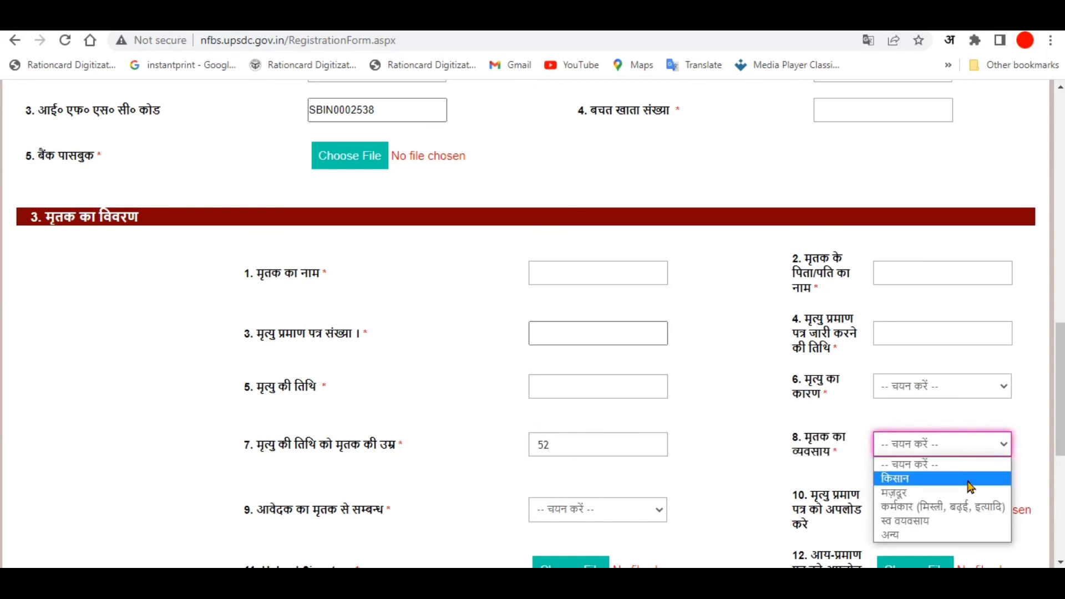
click(943, 492)
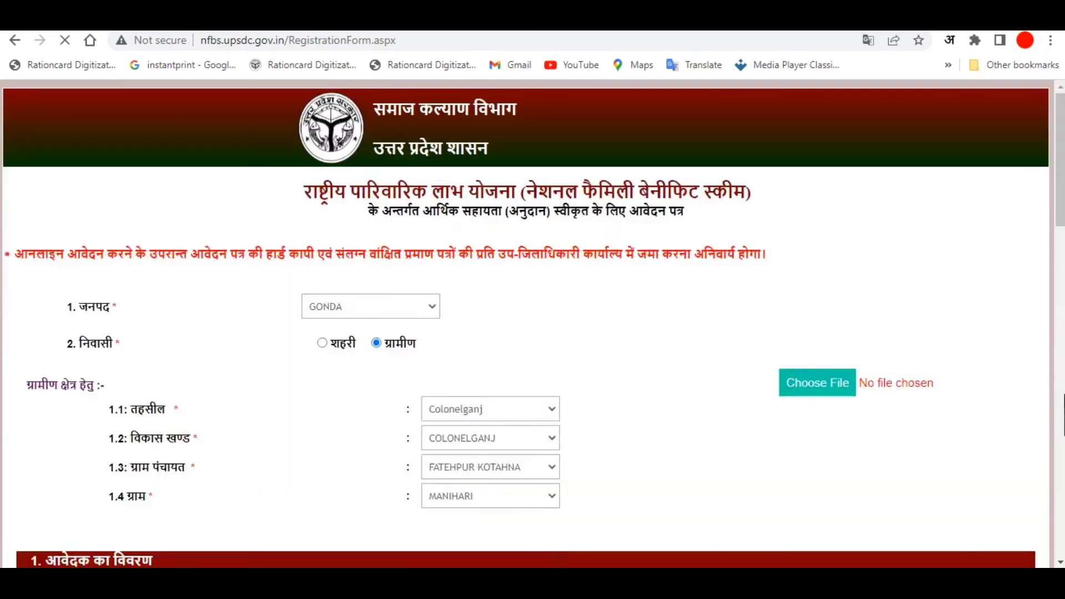
Pick गंभीर बीमारी from the मृत्यु का कारण list
drag(1061, 389, 1060, 400)
click(943, 351)
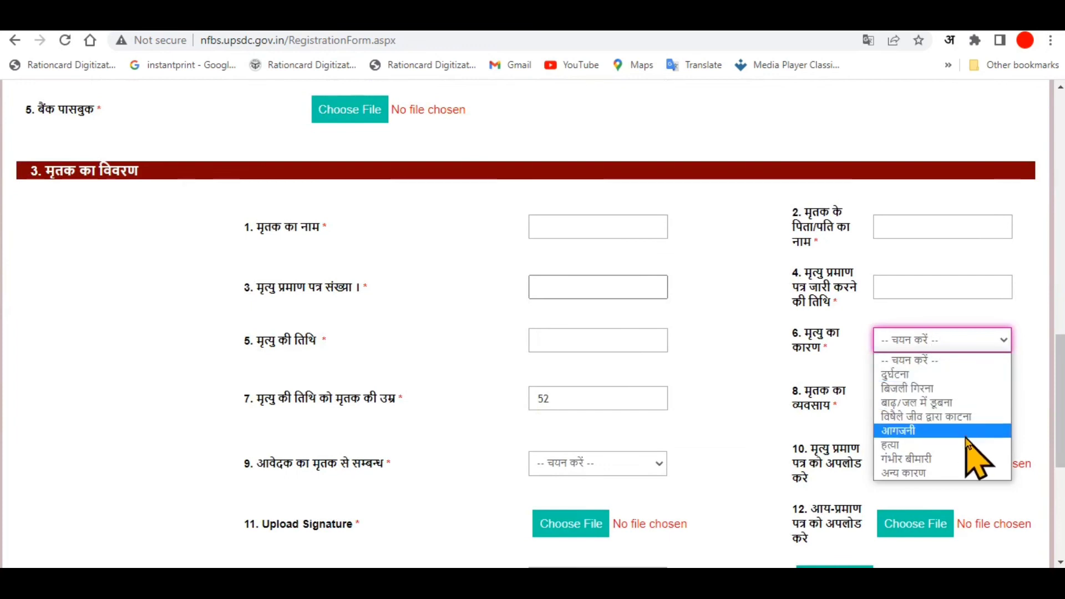
click(950, 460)
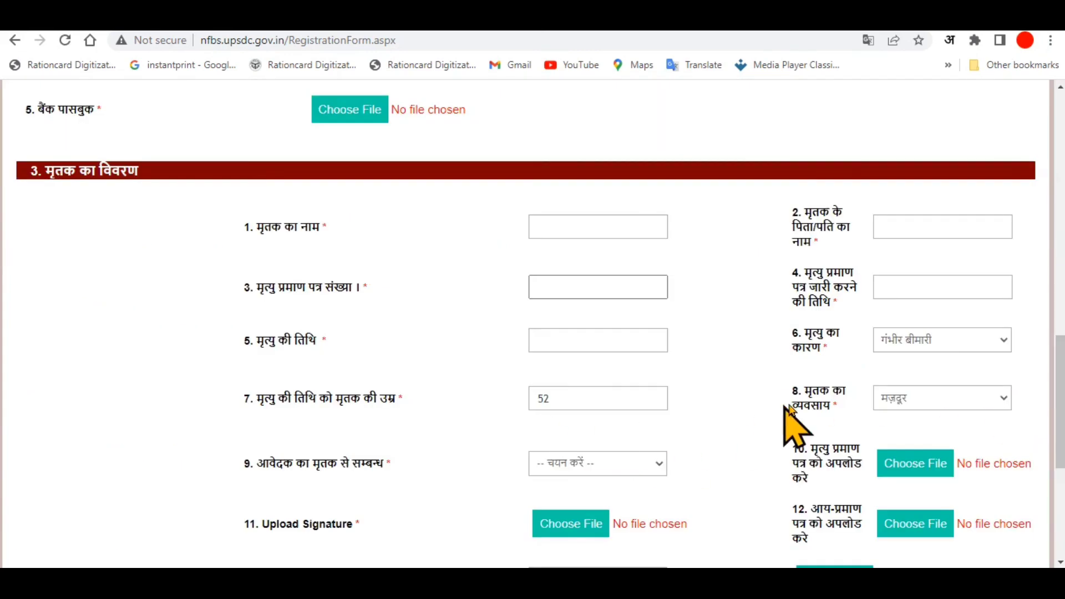
click(577, 472)
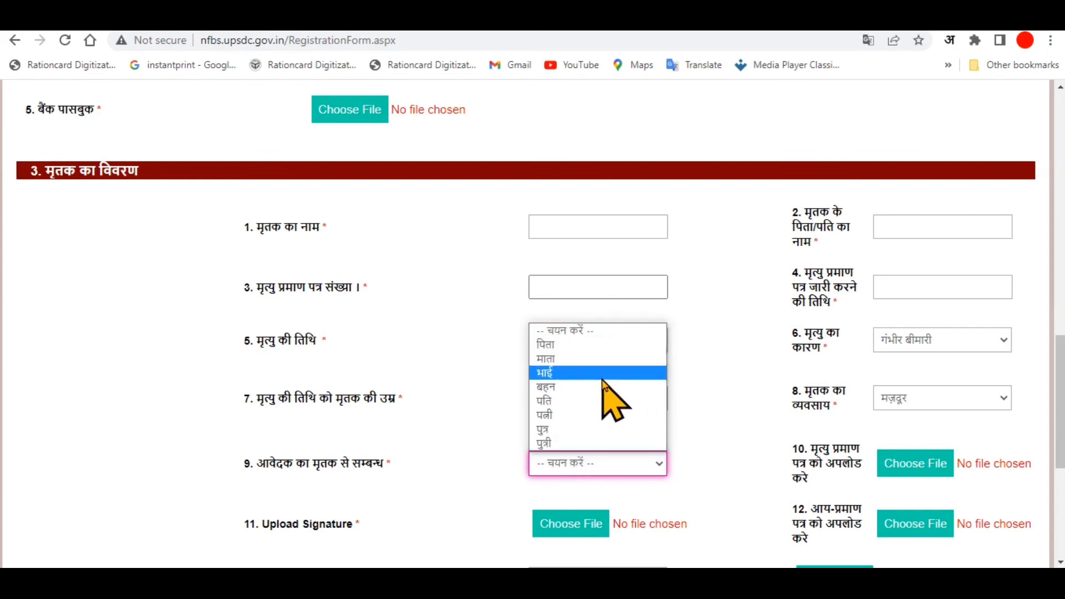
Choose पत्नी in the field 9 relation dropdown
click(582, 420)
scroll(1057, 400, down, 4)
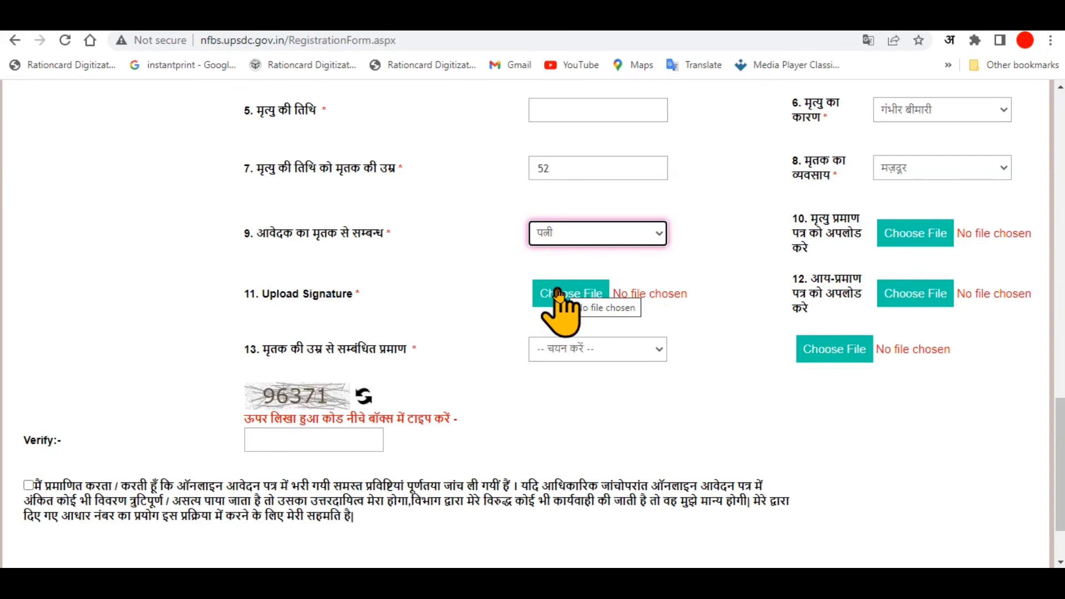
click(631, 355)
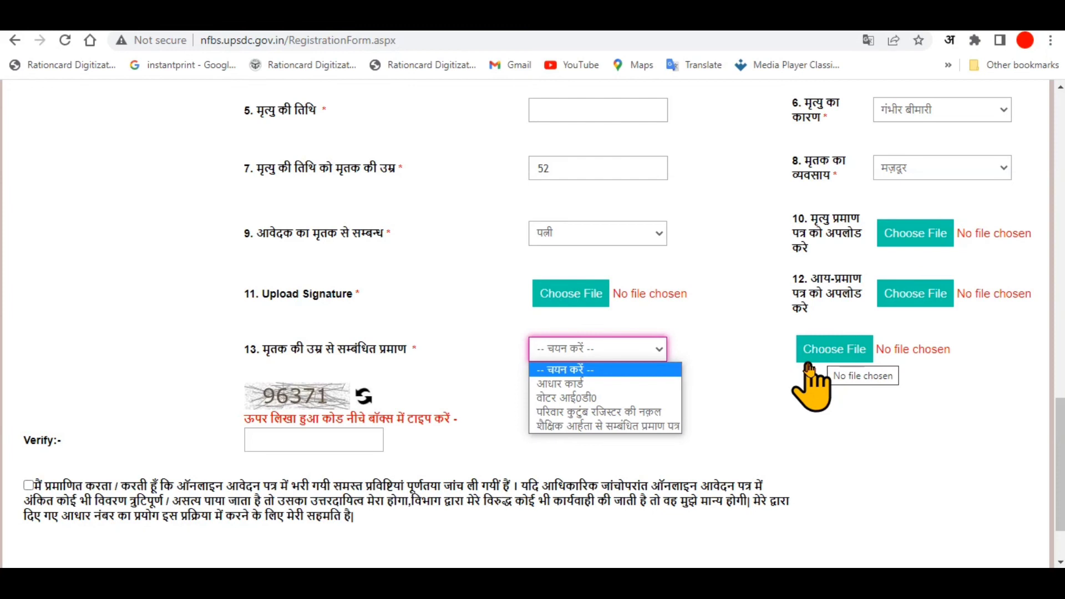
Enter the displayed captcha code in the Verify box and tick the declaration checkbox
click(296, 444)
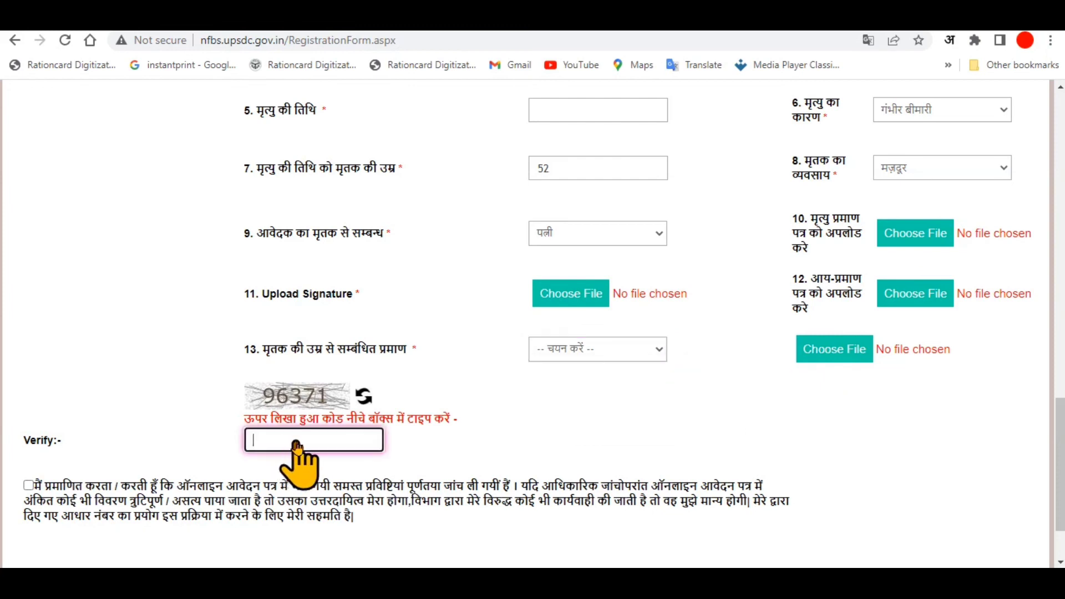
text(96371)
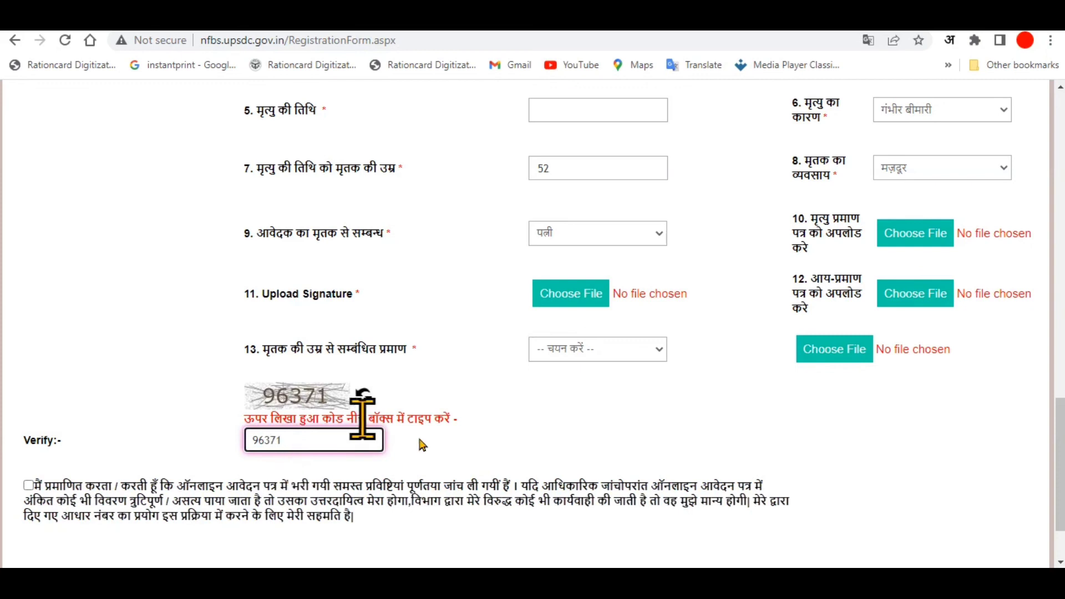
click(30, 486)
scroll(557, 527, down, 2)
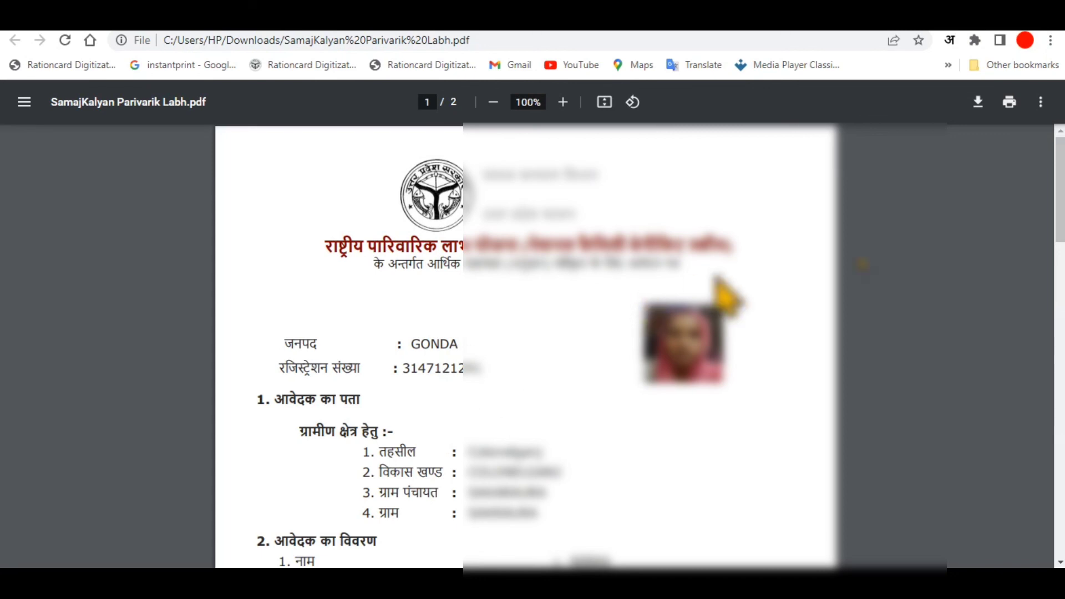
scroll(1060, 211, down, 5)
scroll(526, 344, down, 10)
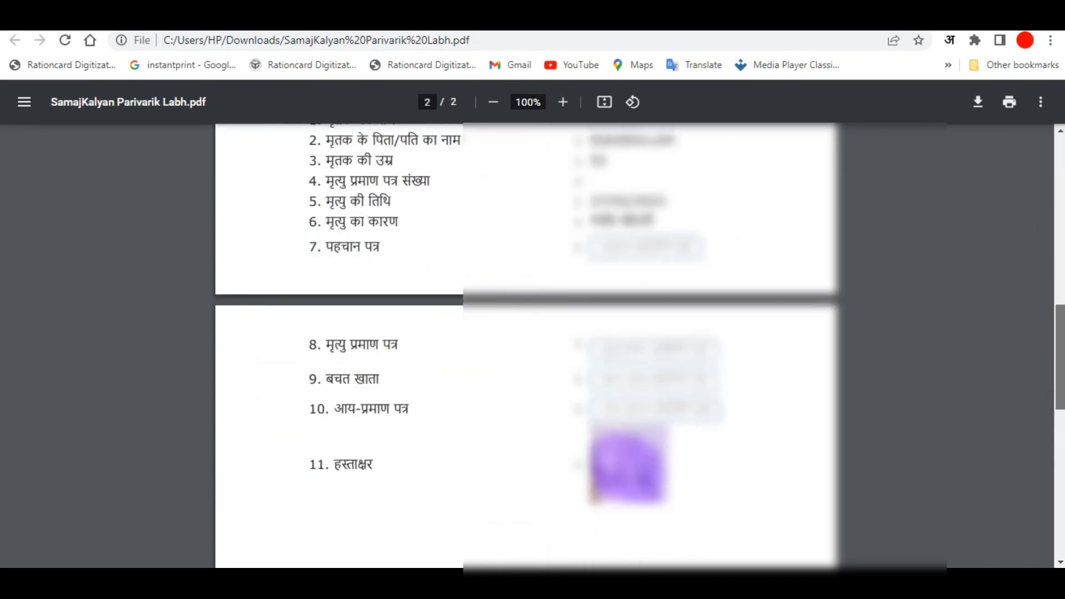
drag(1060, 388, 1024, 208)
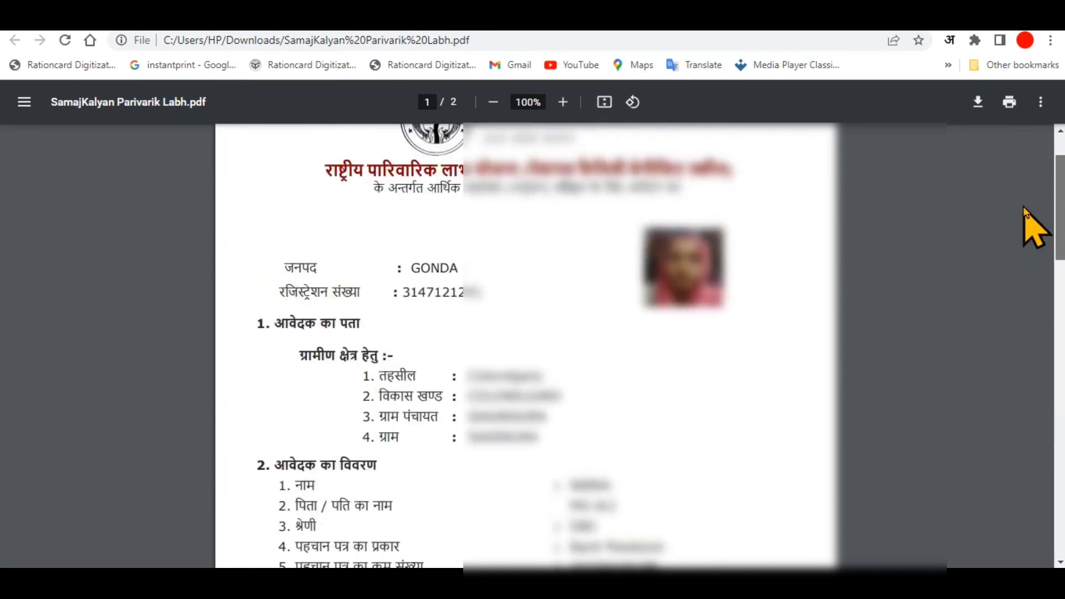